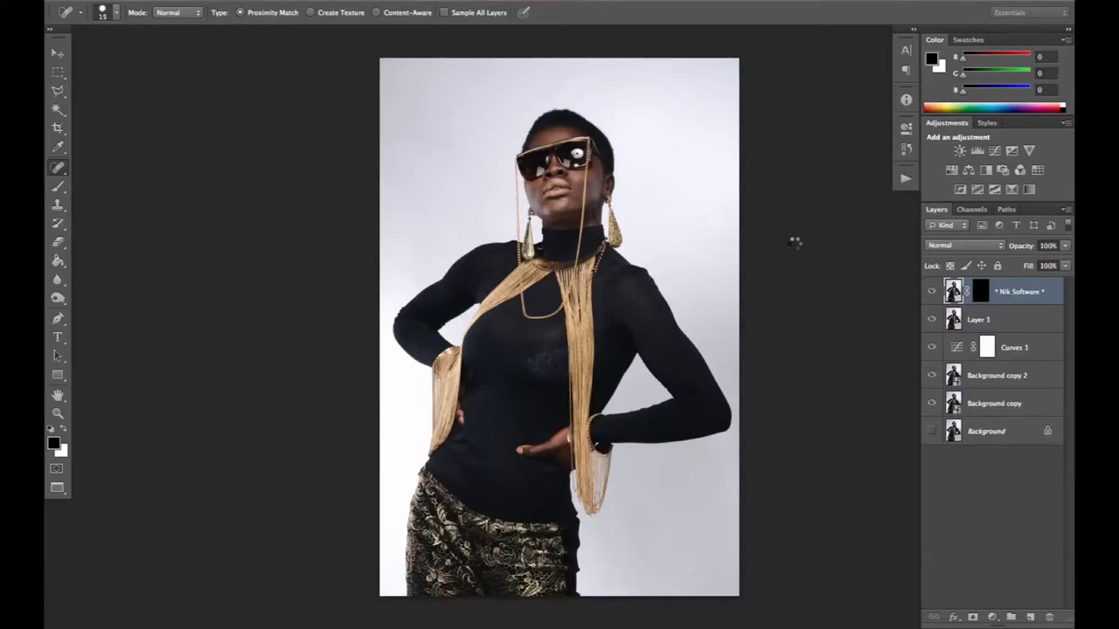
# - Set Silver Efex Pro 2 to 23% opacity, mask it around the figure, and stamp visible into Layer 2
pyautogui.click(1065, 245)
pyautogui.click(1009, 273)
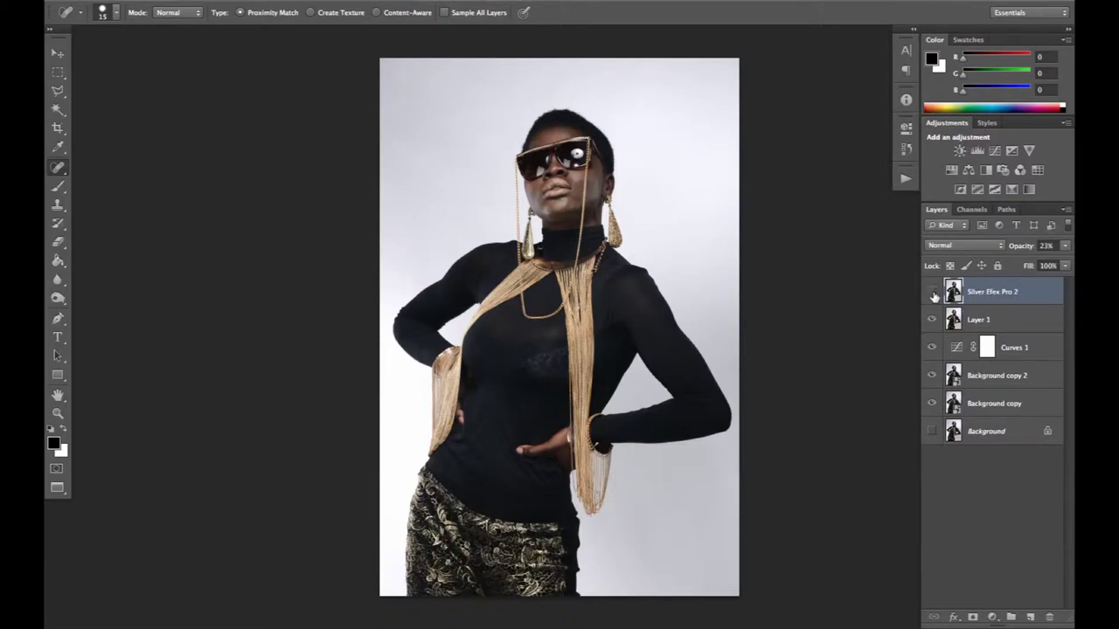
pyautogui.click(973, 617)
pyautogui.click(58, 187)
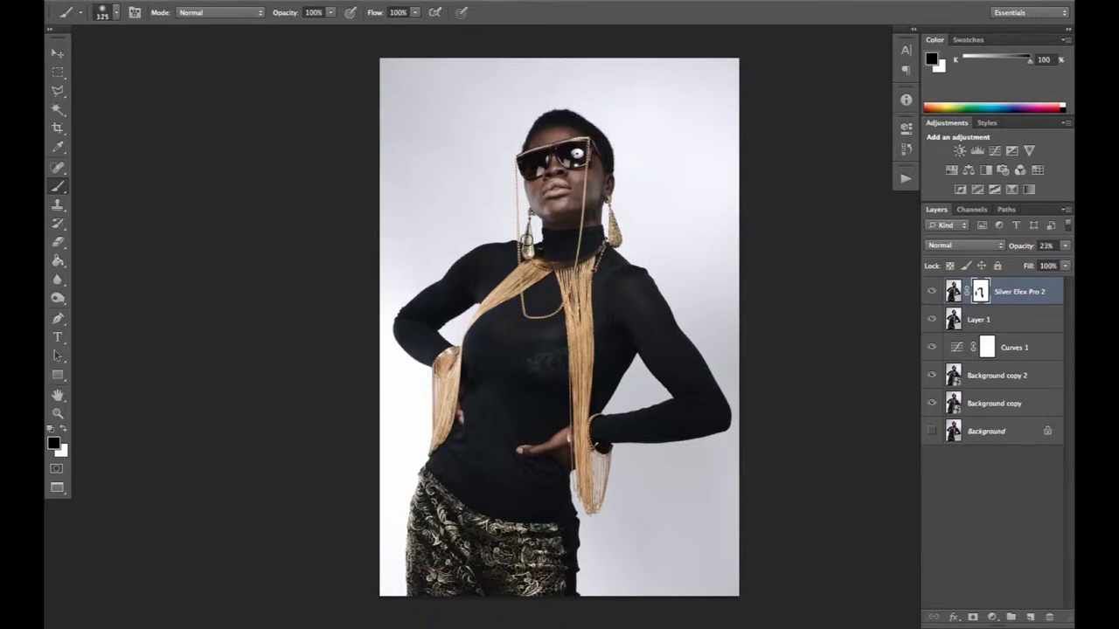
pyautogui.hotkey('ctrl', 'alt', 'shift', 'e')
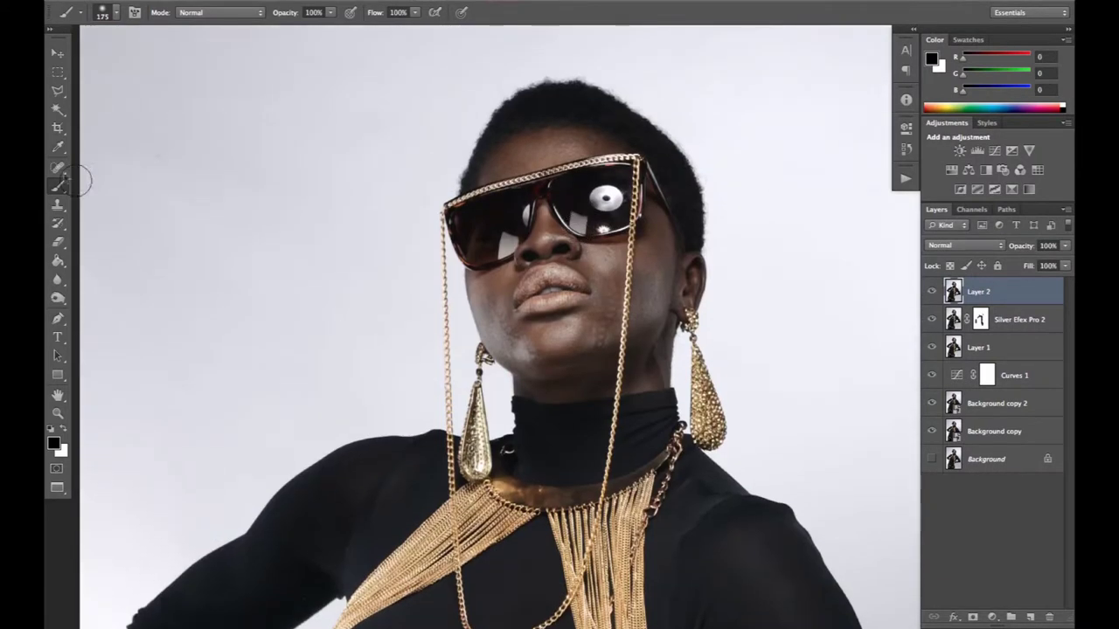
# - Lasso a cheek skin patch, copy it to Layer 3, and shift it down and left
pyautogui.click(58, 93)
pyautogui.click(75, 208)
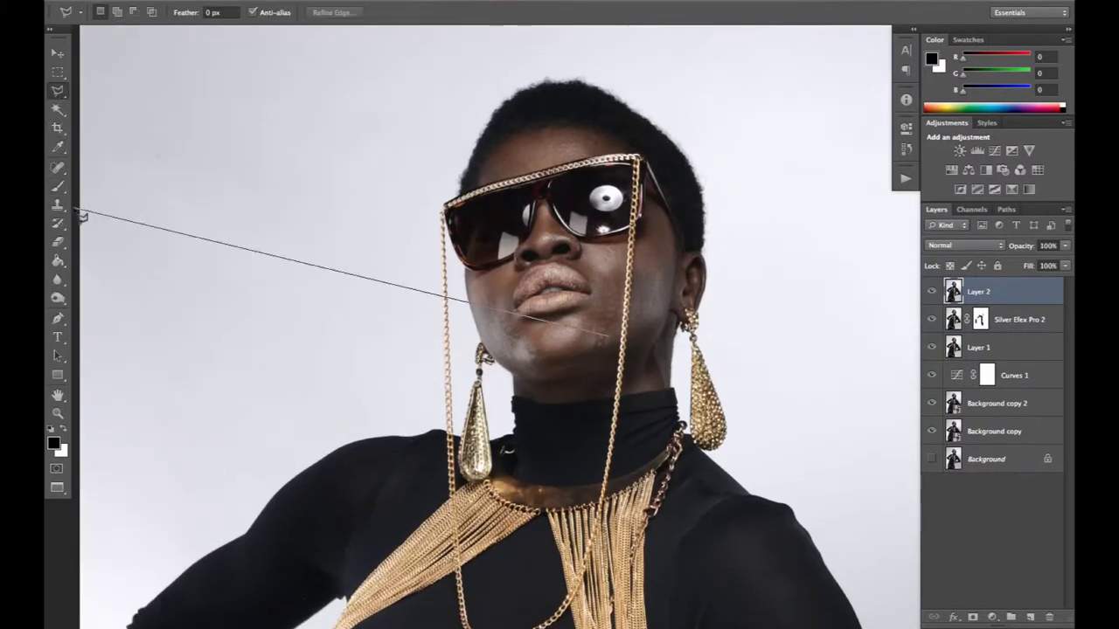
pyautogui.press('Escape')
pyautogui.rightClick(58, 91)
pyautogui.click(106, 90)
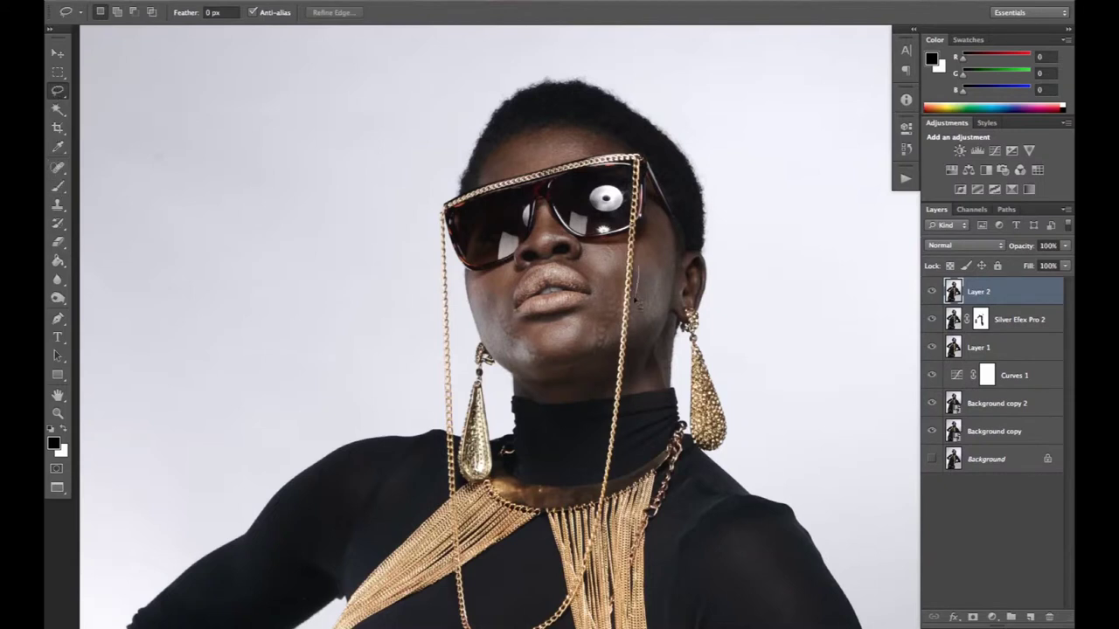
pyautogui.hotkey('ctrl', 'j')
pyautogui.press('v')
pyautogui.moveTo(639, 278); pyautogui.dragTo(617, 299)
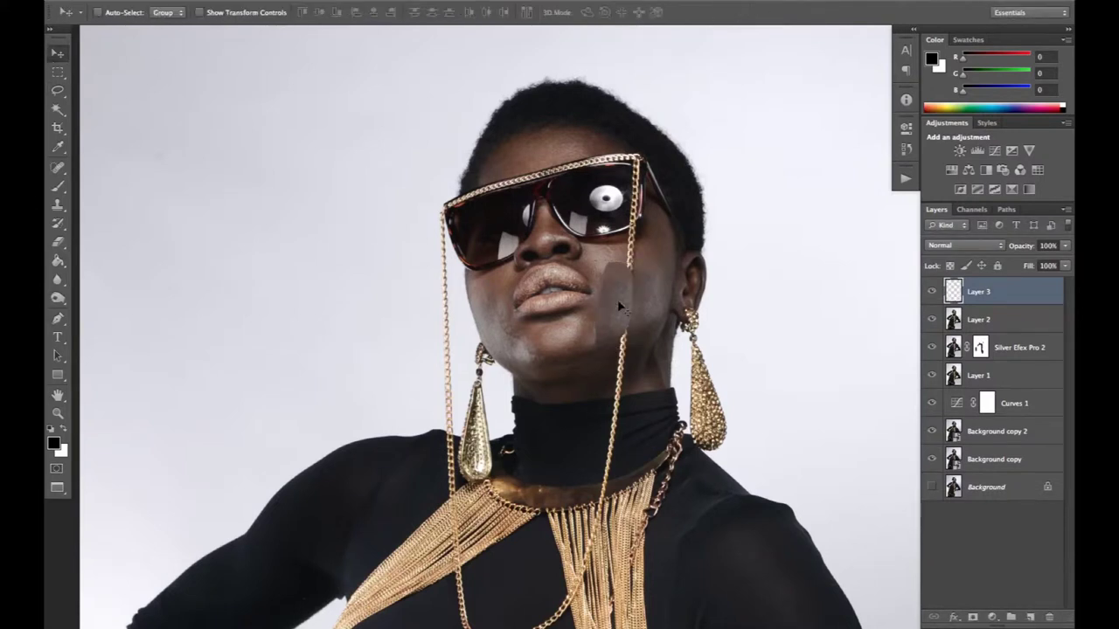
# - Lower Layer 3's opacity to 41%, add a white layer mask, then raise the opacity again
pyautogui.click(1065, 246)
pyautogui.moveTo(1061, 260); pyautogui.dragTo(1025, 260)
pyautogui.click(972, 617)
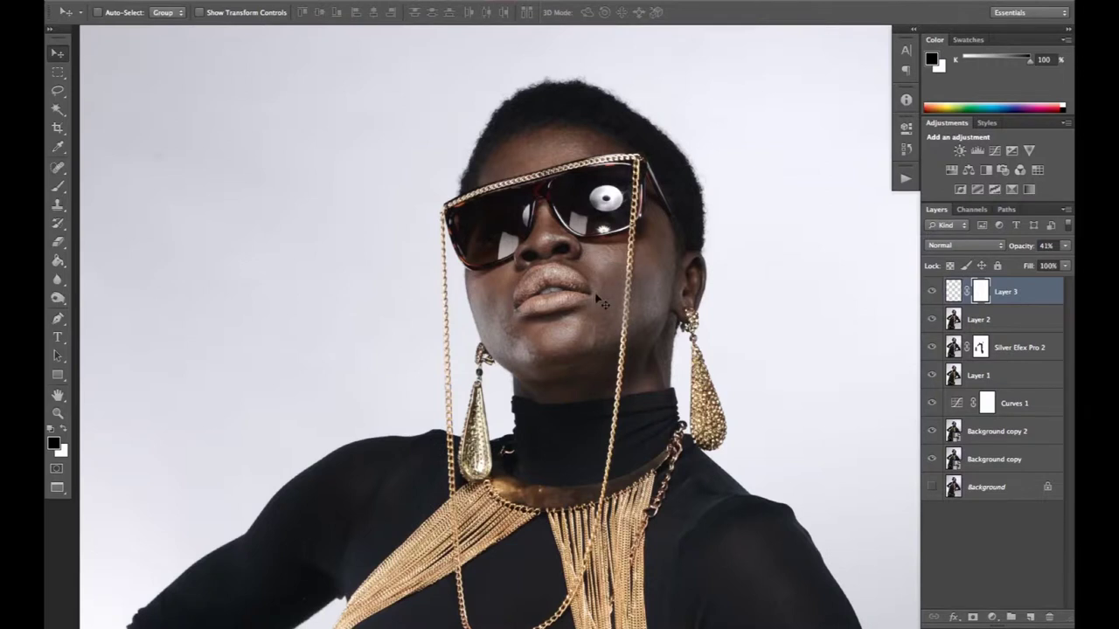
pyautogui.click(58, 187)
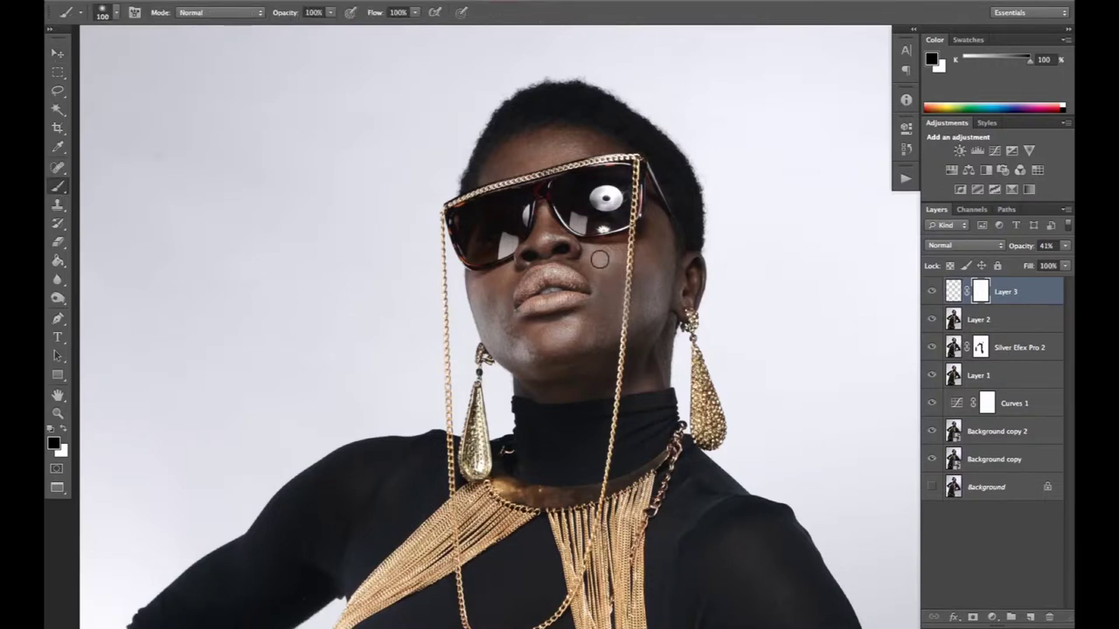
pyautogui.click(1064, 245)
pyautogui.moveTo(1022, 260); pyautogui.dragTo(1060, 260)
pyautogui.click(962, 246)
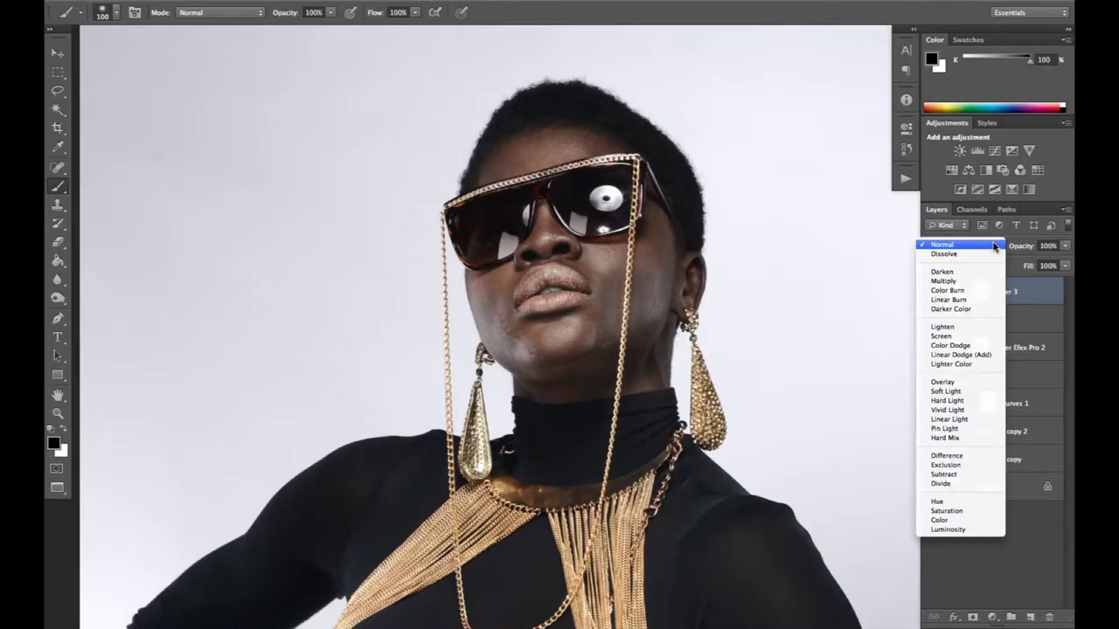
# - Try Screen, Soft Light and finally Lighten blend modes on Layer 3
pyautogui.click(936, 339)
pyautogui.click(962, 246)
pyautogui.click(946, 301)
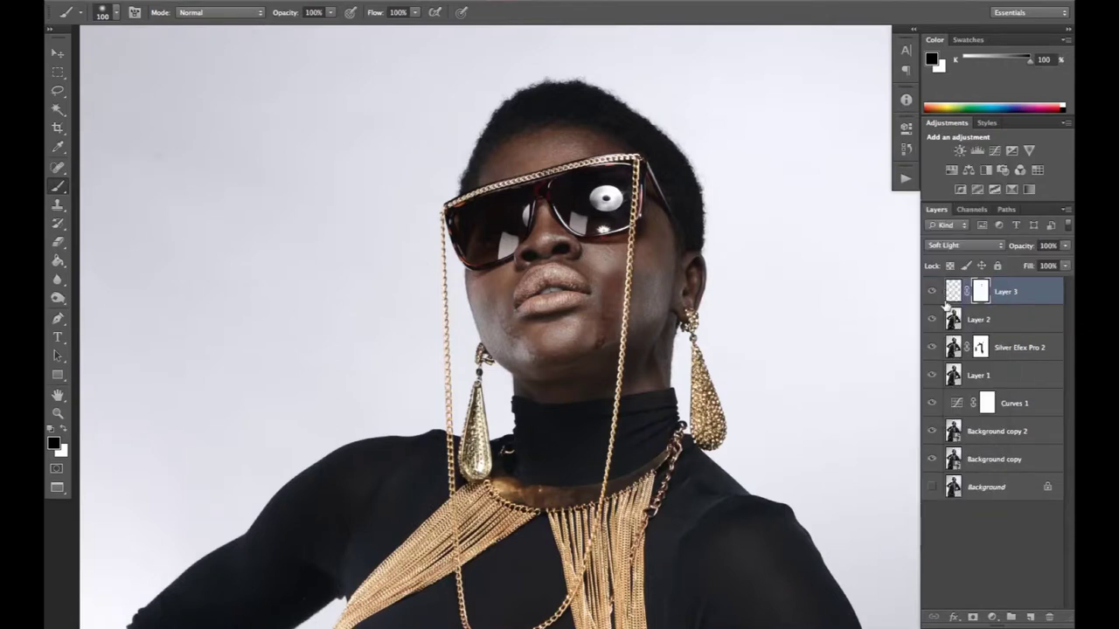
pyautogui.click(961, 246)
pyautogui.click(948, 182)
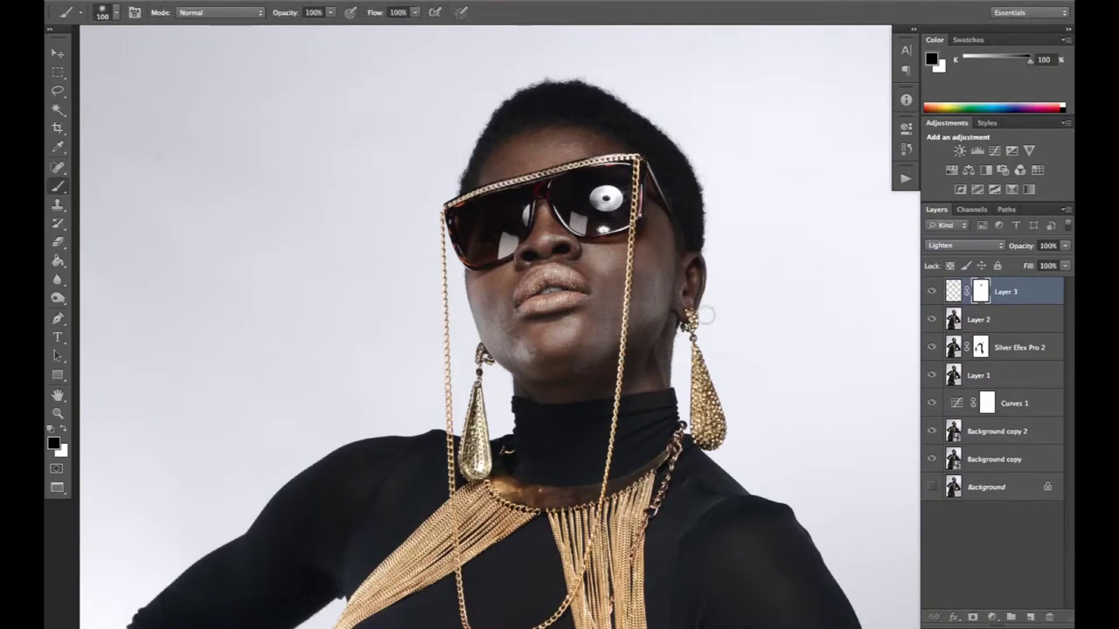
# - Toggle Layer 3's visibility to compare, then drag it to the trash
pyautogui.click(932, 291)
pyautogui.click(932, 291)
pyautogui.hotkey('ctrl', '-')
pyautogui.click(932, 291)
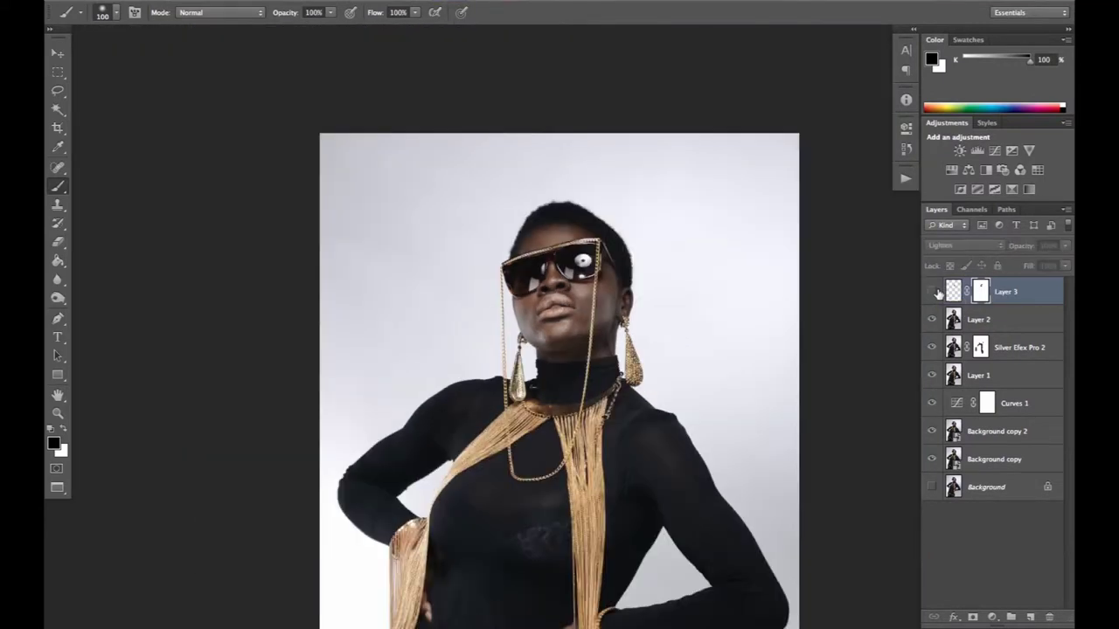
pyautogui.click(931, 291)
pyautogui.click(932, 291)
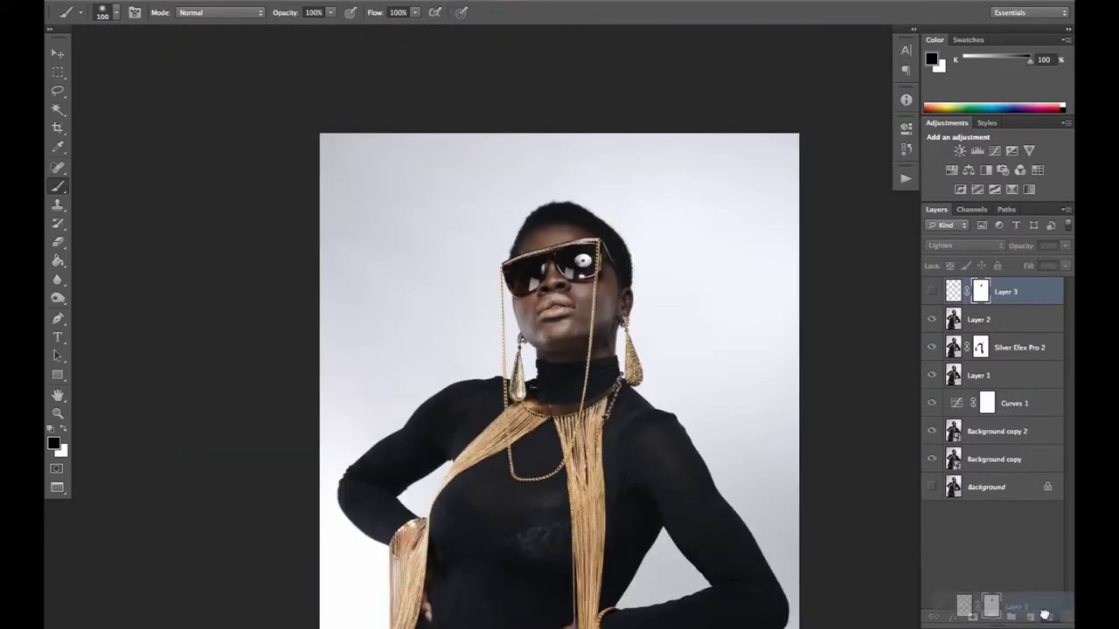
pyautogui.moveTo(1014, 301); pyautogui.dragTo(1049, 617)
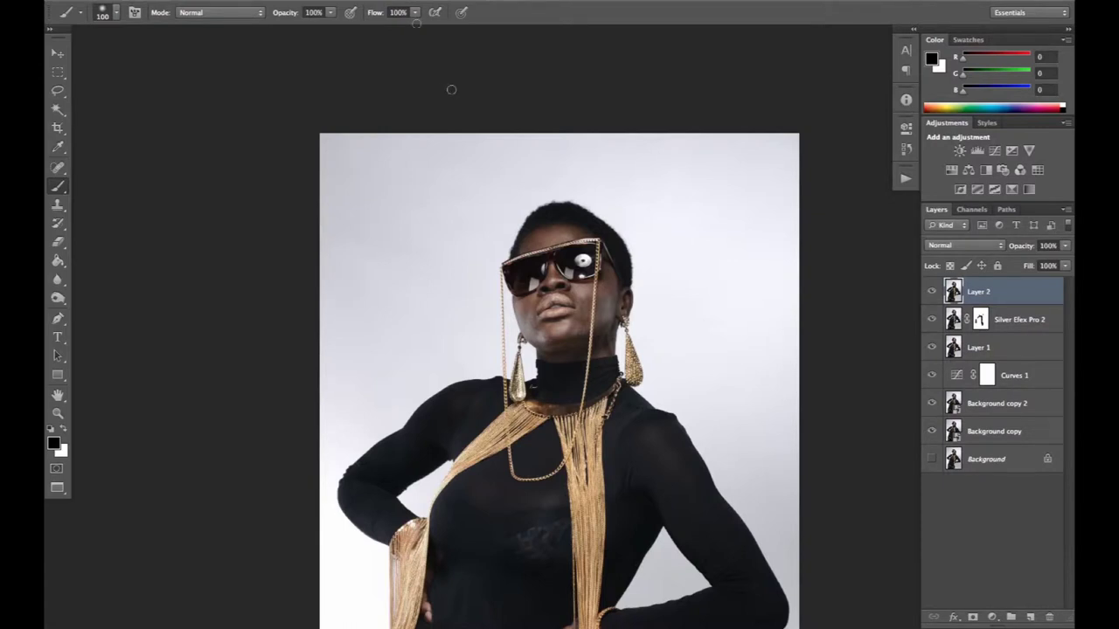
# - Apply Lighting Effects with a spotlight moved, stretched and rotated over the head, intensity adjusted
pyautogui.click(389, 1)
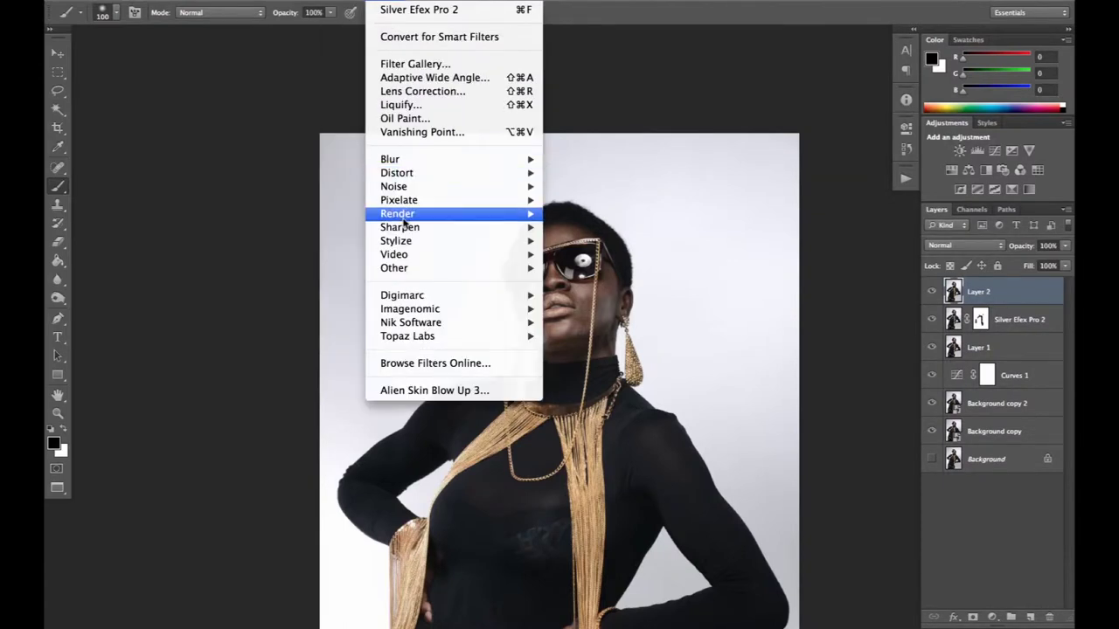
pyautogui.click(591, 265)
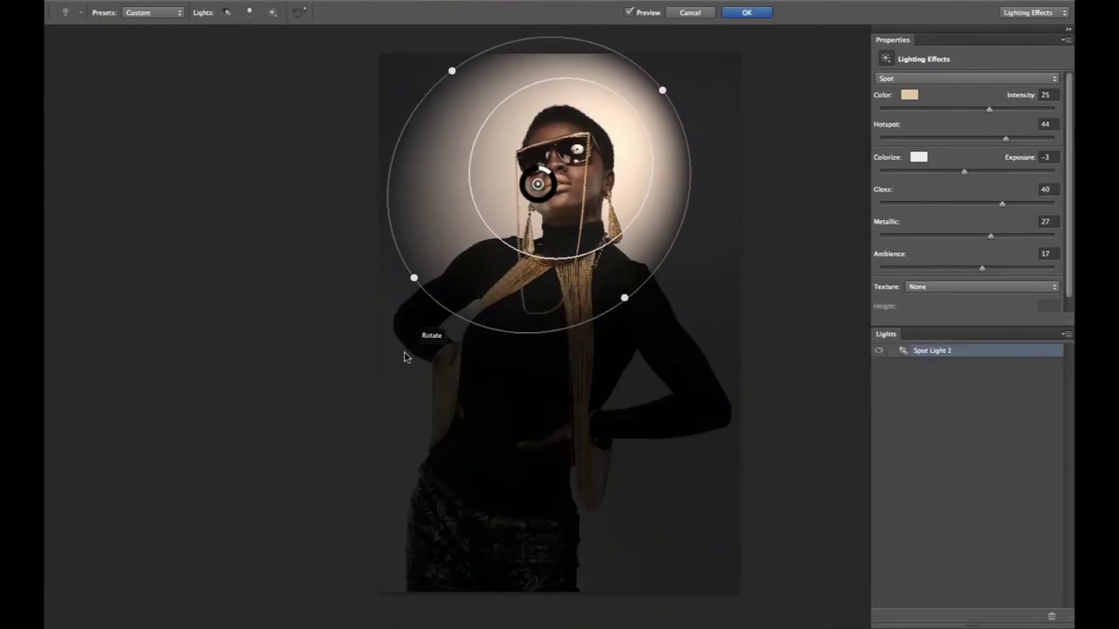
pyautogui.moveTo(553, 267)
pyautogui.mouseDown()
pyautogui.moveTo(556, 232)
pyautogui.moveTo(562, 251)
pyautogui.mouseUp()
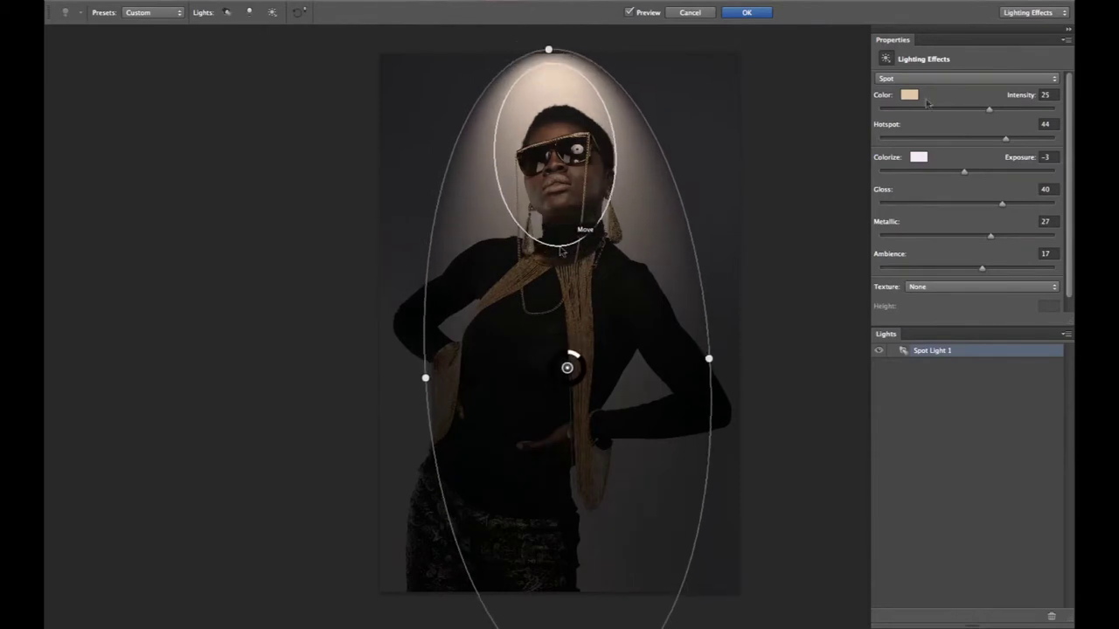
pyautogui.moveTo(556, 60); pyautogui.dragTo(555, 79)
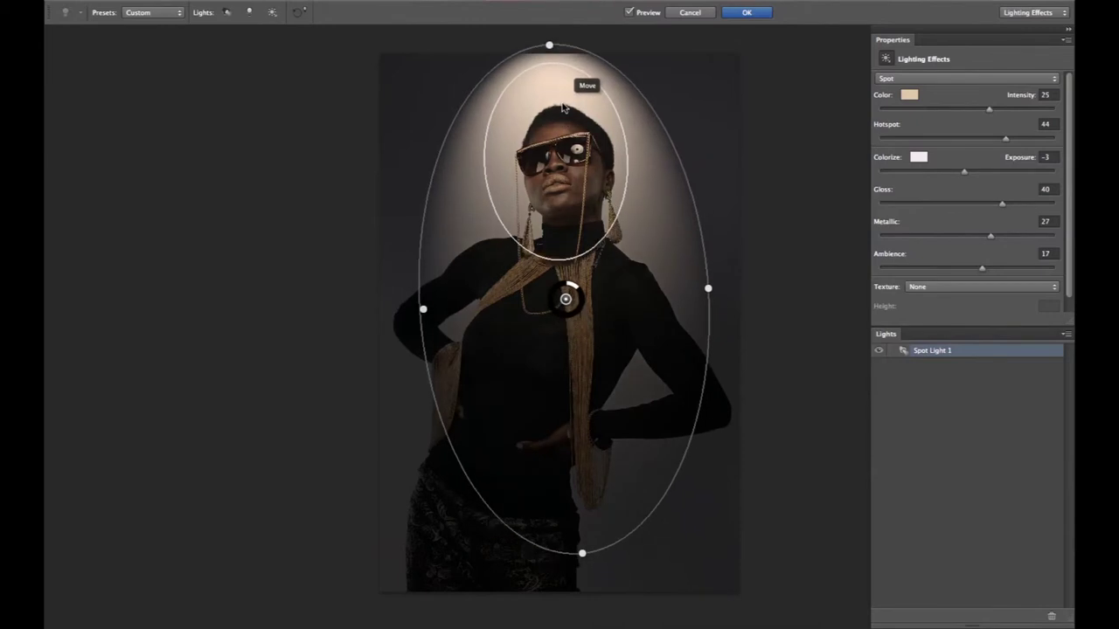
pyautogui.moveTo(569, 137); pyautogui.dragTo(555, 100)
pyautogui.moveTo(588, 552); pyautogui.dragTo(615, 557)
pyautogui.moveTo(564, 284); pyautogui.dragTo(569, 293)
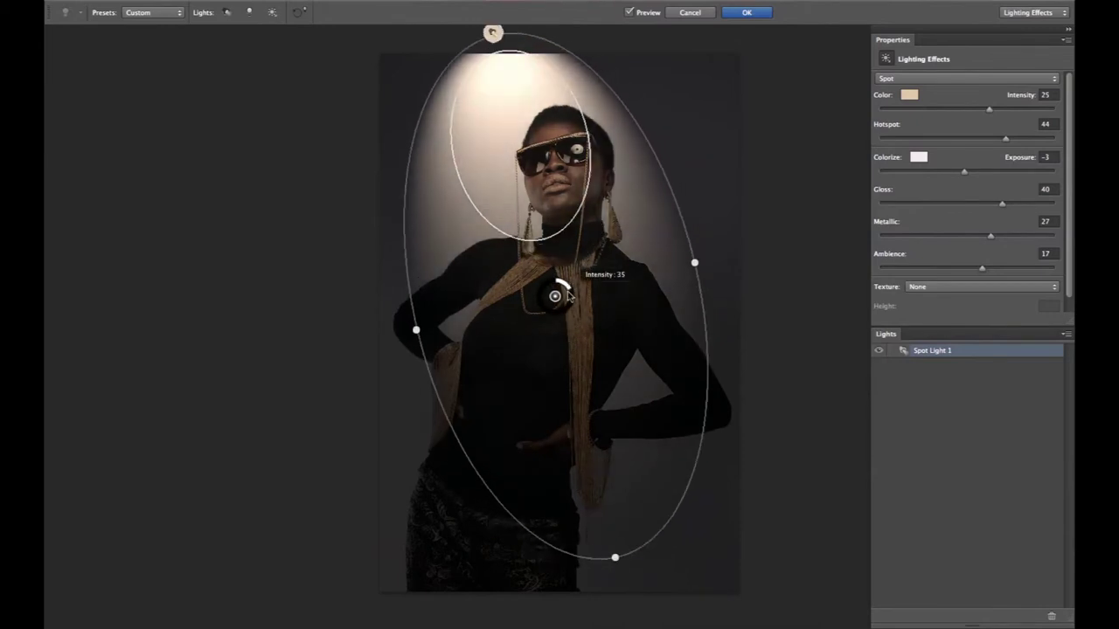
pyautogui.click(743, 12)
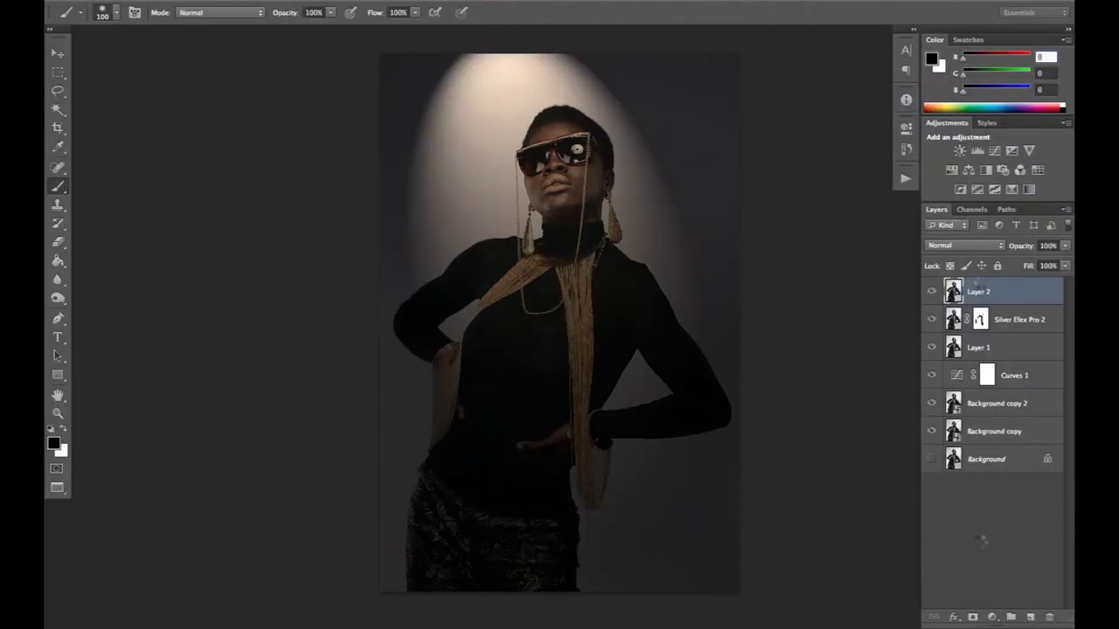
# - Mask Layer 2 and paint out the darkening at upper right, right edge and figure
pyautogui.click(972, 618)
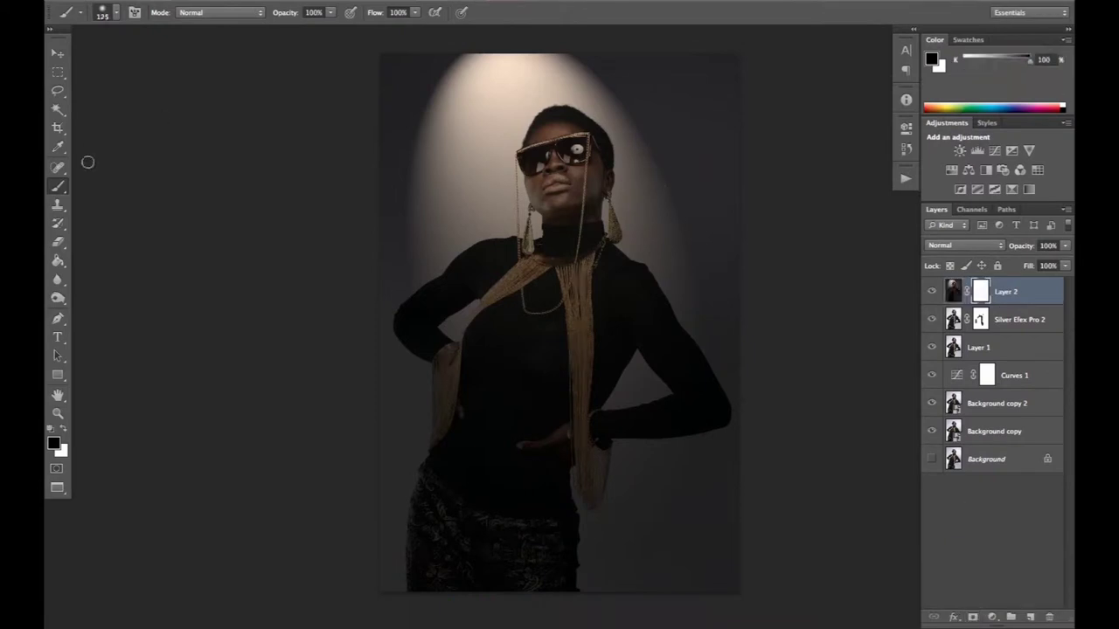
pyautogui.click(330, 12)
pyautogui.moveTo(548, 83)
pyautogui.mouseDown()
pyautogui.moveTo(661, 145)
pyautogui.moveTo(582, 38)
pyautogui.moveTo(671, 7)
pyautogui.mouseUp()
pyautogui.press('[')
pyautogui.press('[')
pyautogui.press('[')
pyautogui.moveTo(724, 87); pyautogui.dragTo(702, 542)
pyautogui.press(']')
pyautogui.press(']')
pyautogui.press(']')
pyautogui.moveTo(562, 349)
pyautogui.mouseDown()
pyautogui.moveTo(633, 317)
pyautogui.moveTo(552, 449)
pyautogui.moveTo(409, 494)
pyautogui.mouseUp()
# - Paint the figure at 100% brush opacity, then undo those mask strokes
pyautogui.click(330, 12)
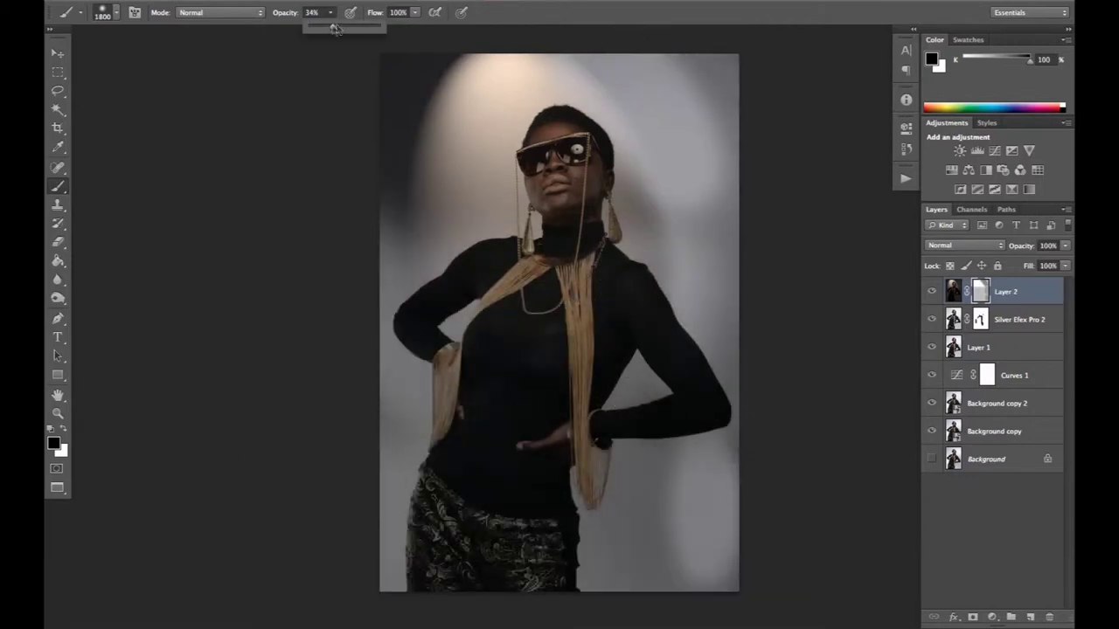
pyautogui.moveTo(335, 29); pyautogui.dragTo(383, 29)
pyautogui.moveTo(437, 250); pyautogui.dragTo(350, 424)
pyautogui.hotkey('ctrl', 'alt', 'z')
pyautogui.hotkey('ctrl', 'alt', 'z')
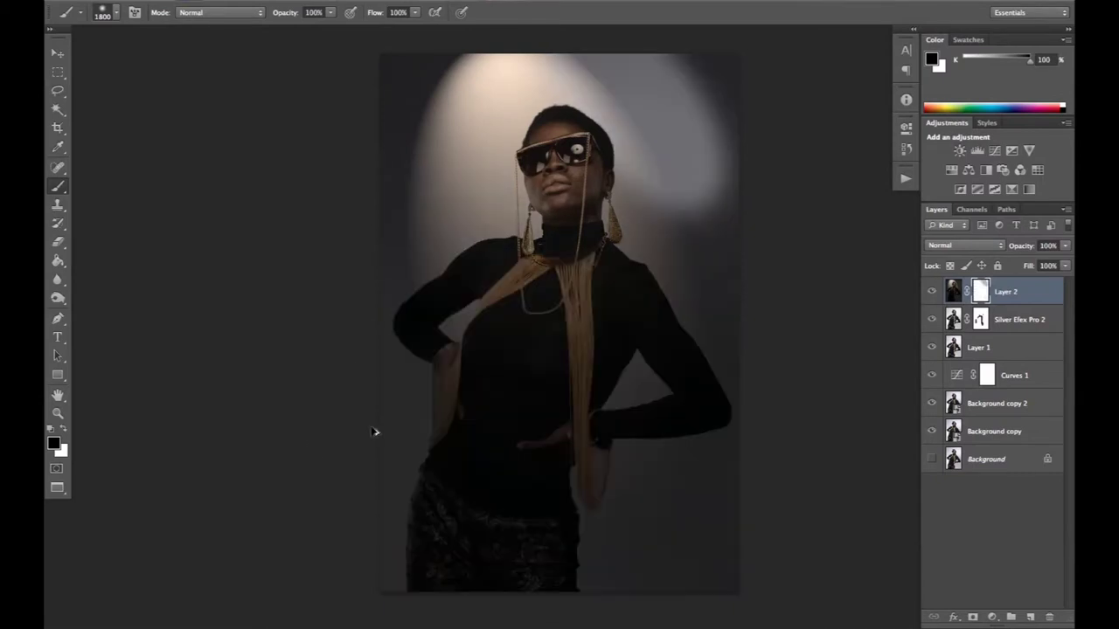
pyautogui.hotkey('ctrl', 'alt', 'z')
pyautogui.hotkey('ctrl', 'alt', 'z')
pyautogui.press(']')
pyautogui.moveTo(388, 87); pyautogui.dragTo(399, 75)
pyautogui.hotkey('ctrl', 'z')
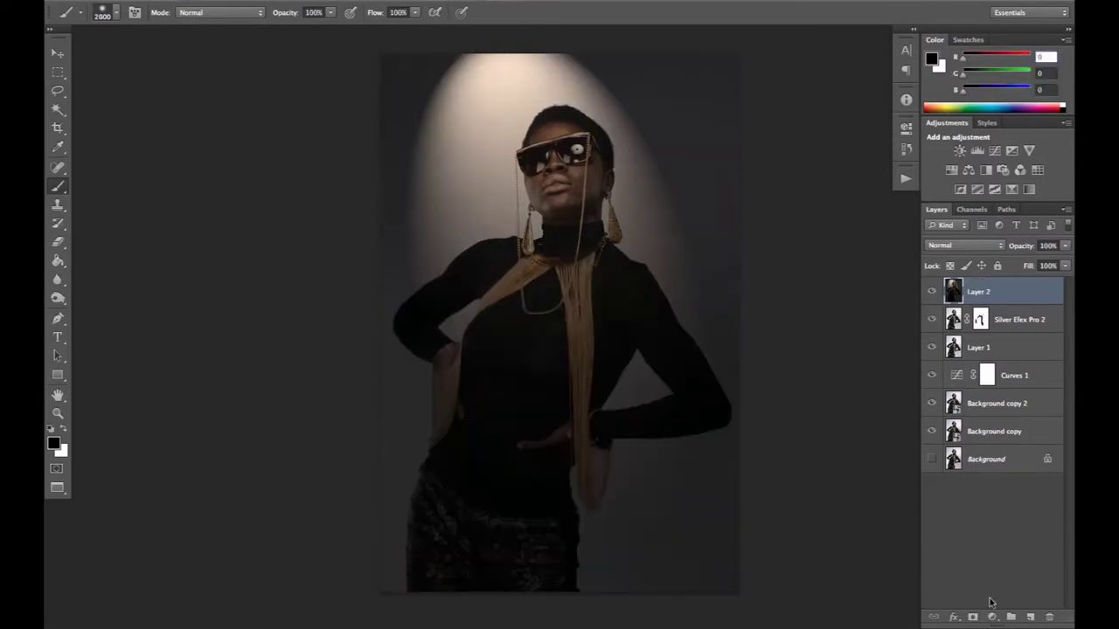
# - Add a fresh mask revealing the bright backdrop on both sides and the torso with gold chains
pyautogui.click(973, 617)
pyautogui.moveTo(399, 26); pyautogui.dragTo(424, 612)
pyautogui.moveTo(801, 310)
pyautogui.mouseDown()
pyautogui.moveTo(744, 525)
pyautogui.moveTo(694, 70)
pyautogui.moveTo(670, 425)
pyautogui.moveTo(535, 454)
pyautogui.mouseUp()
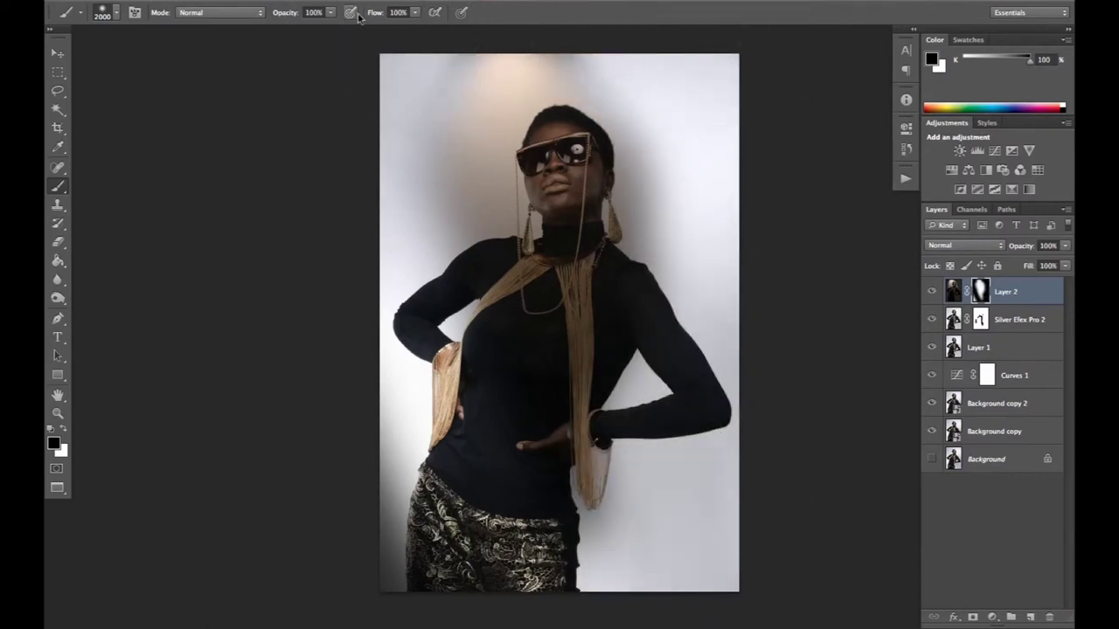
pyautogui.moveTo(655, 499)
pyautogui.mouseDown()
pyautogui.moveTo(563, 288)
pyautogui.moveTo(420, 367)
pyautogui.mouseUp()
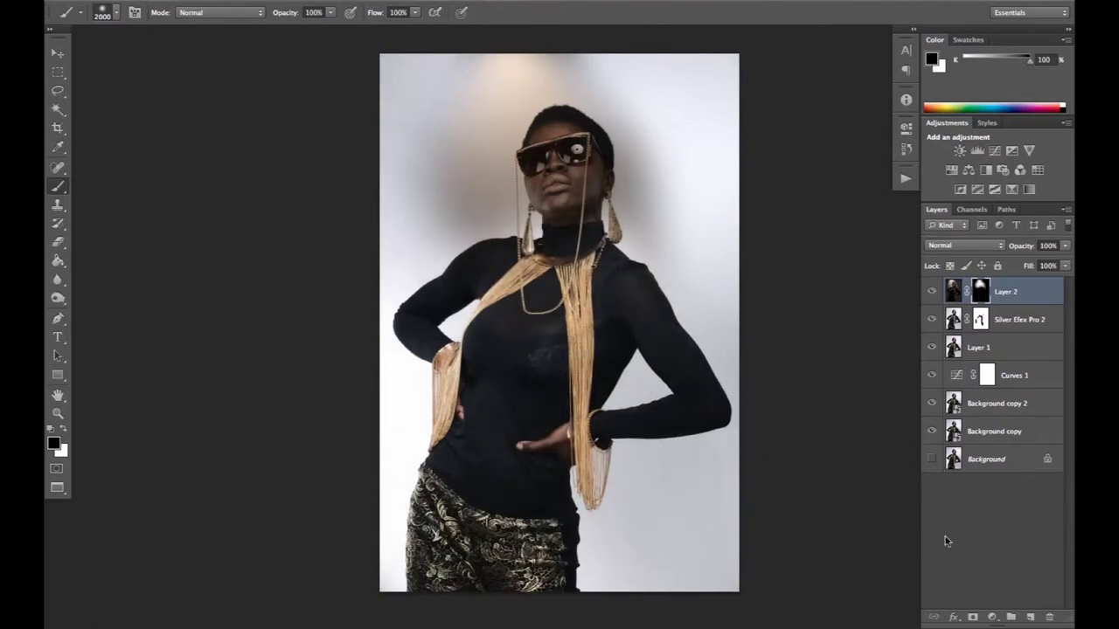
# - Stamp all visible layers into a new Layer 3, dismissing an accidentally opened Unsharp Mask
pyautogui.hotkey('ctrl', 'alt', 'shift', 'e')
pyautogui.click(385, 2)
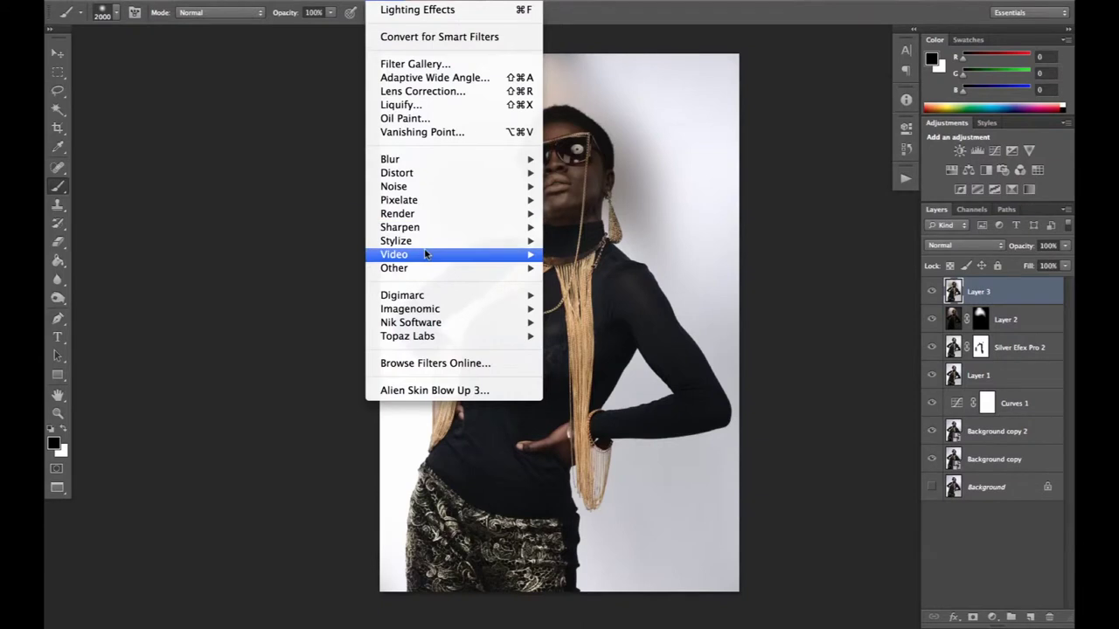
pyautogui.click(581, 284)
pyautogui.moveTo(398, 213)
pyautogui.click(834, 253)
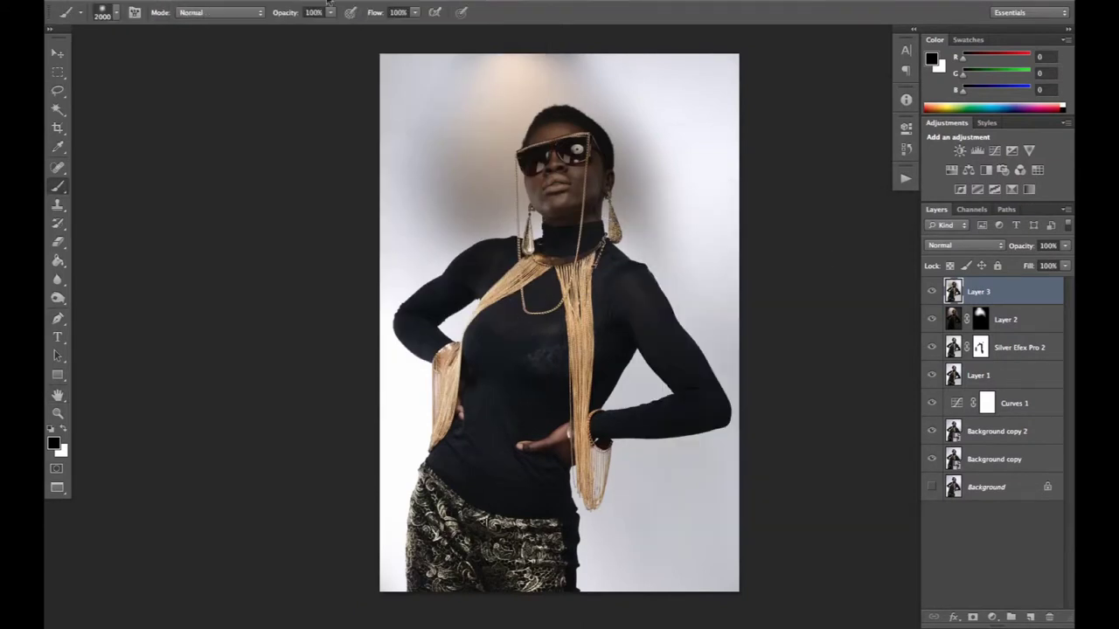
# - Apply a wide, rotated Lighting Effects spotlight covering the whole figure, centred near the chest
pyautogui.click(384, 1)
pyautogui.click(579, 267)
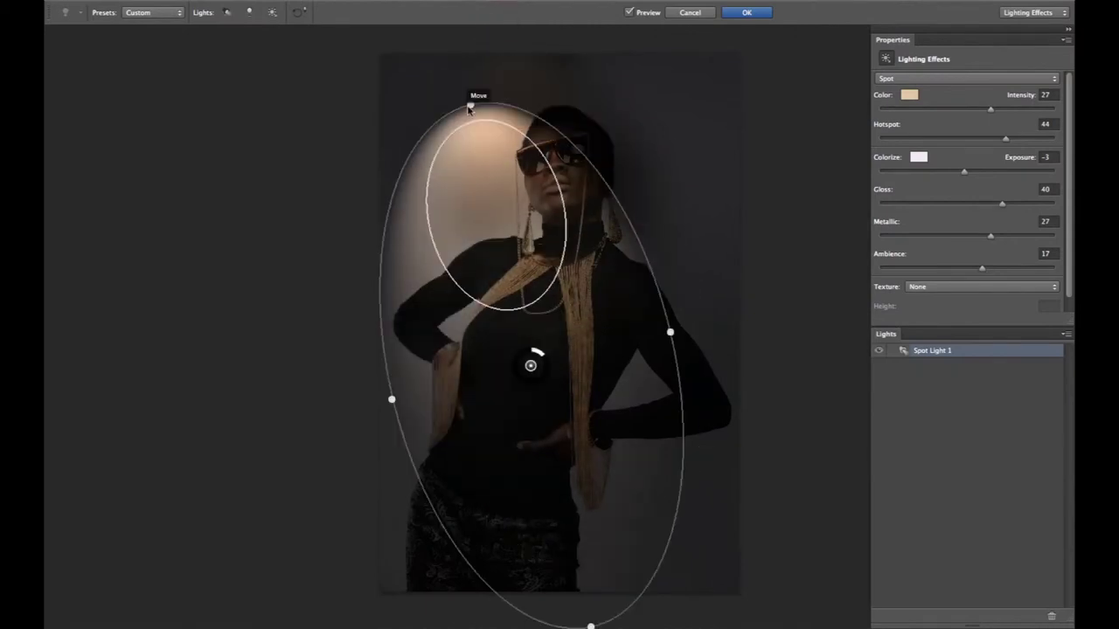
pyautogui.moveTo(478, 45); pyautogui.dragTo(531, 364)
pyautogui.moveTo(480, 494); pyautogui.dragTo(597, 512)
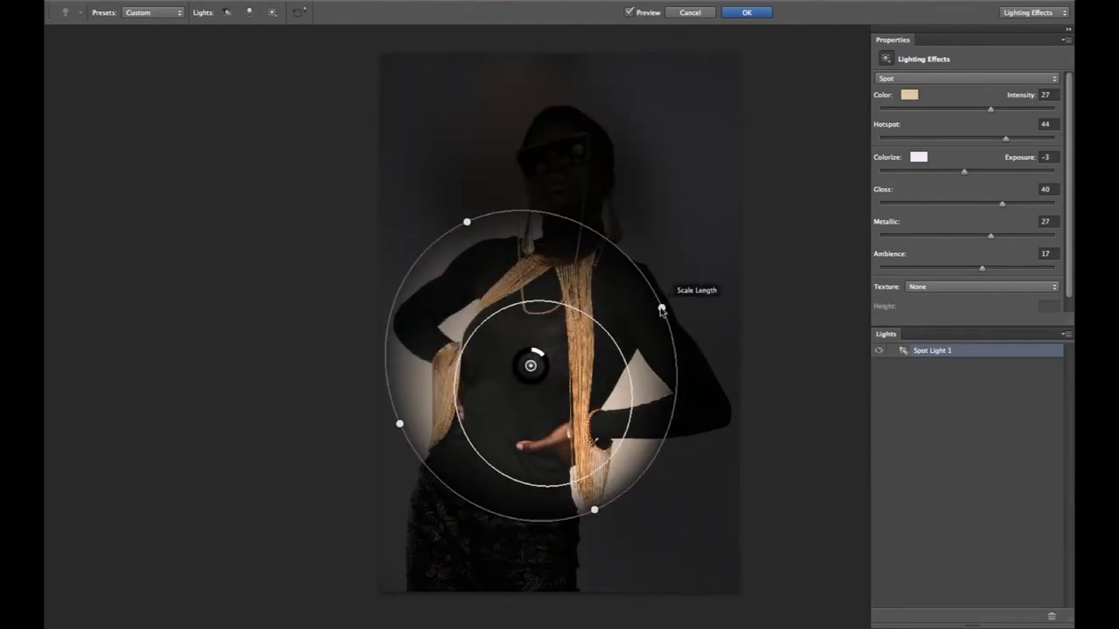
pyautogui.moveTo(662, 308); pyautogui.dragTo(734, 302)
pyautogui.moveTo(532, 364); pyautogui.dragTo(596, 407)
pyautogui.moveTo(455, 221); pyautogui.dragTo(425, 158)
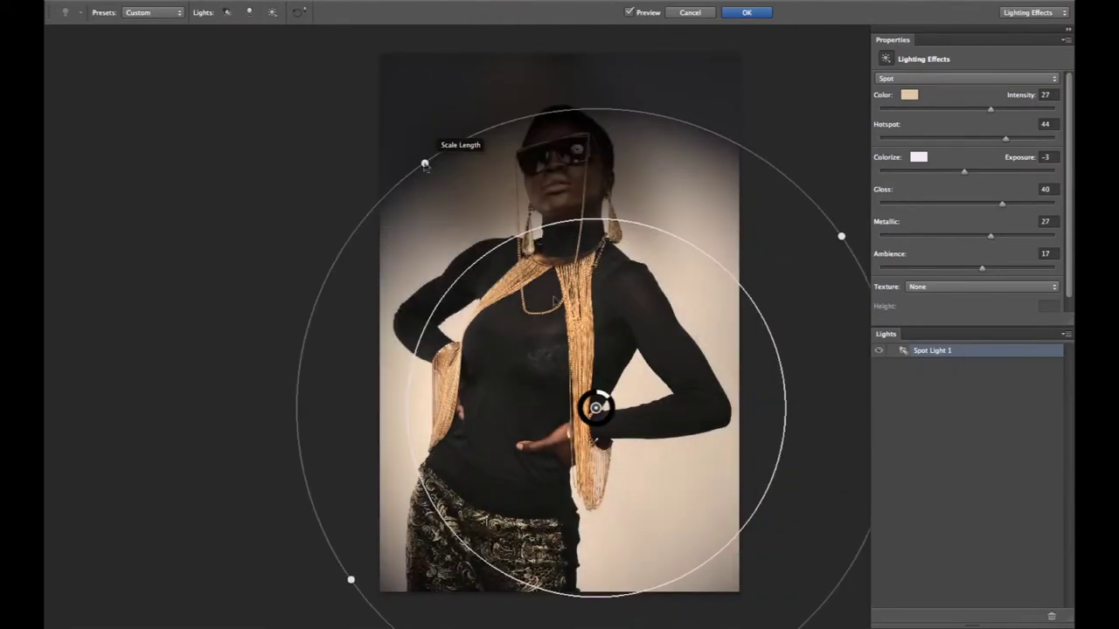
pyautogui.moveTo(600, 405); pyautogui.dragTo(589, 355)
pyautogui.moveTo(390, 125); pyautogui.dragTo(413, 142)
pyautogui.moveTo(535, 278); pyautogui.dragTo(540, 249)
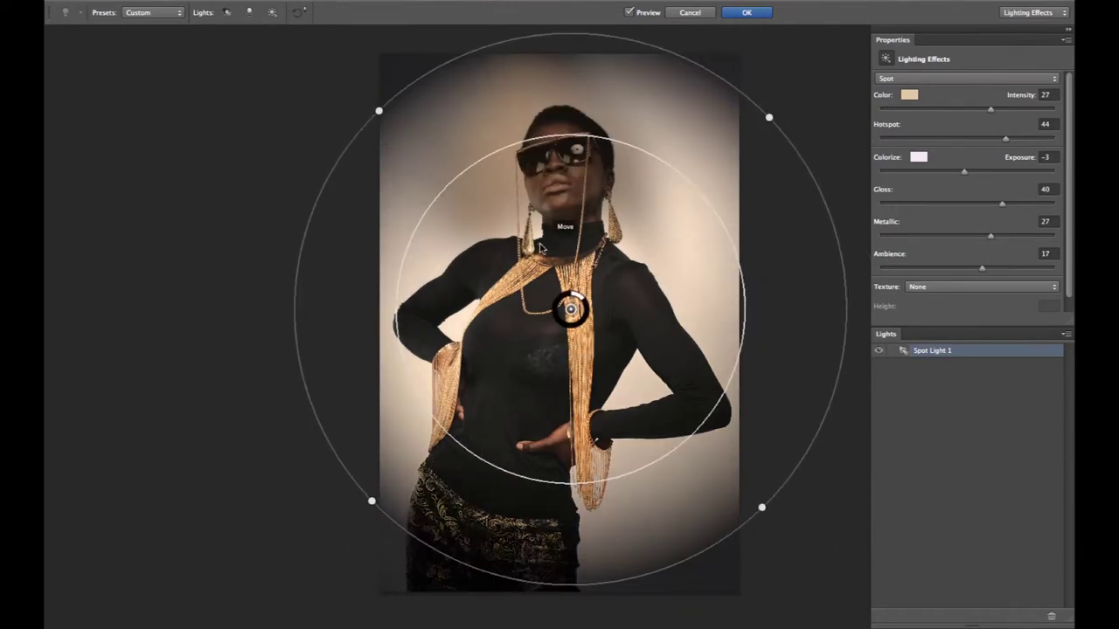
pyautogui.click(748, 13)
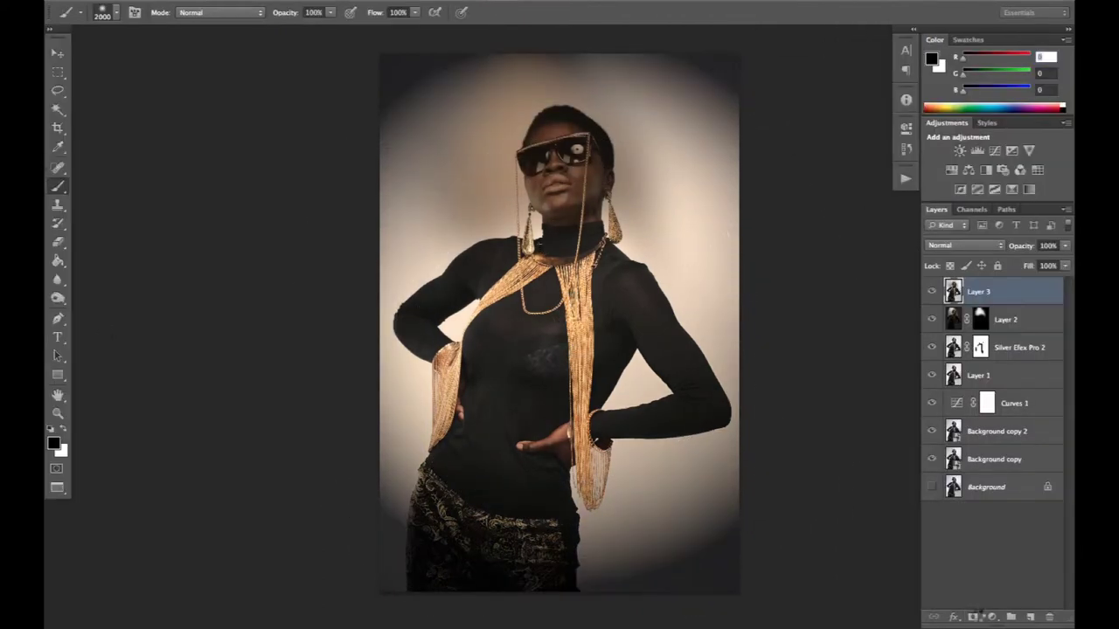
# - Add a mask to Layer 3 and paint away the dark vignette edges at 37% opacity
pyautogui.click(972, 619)
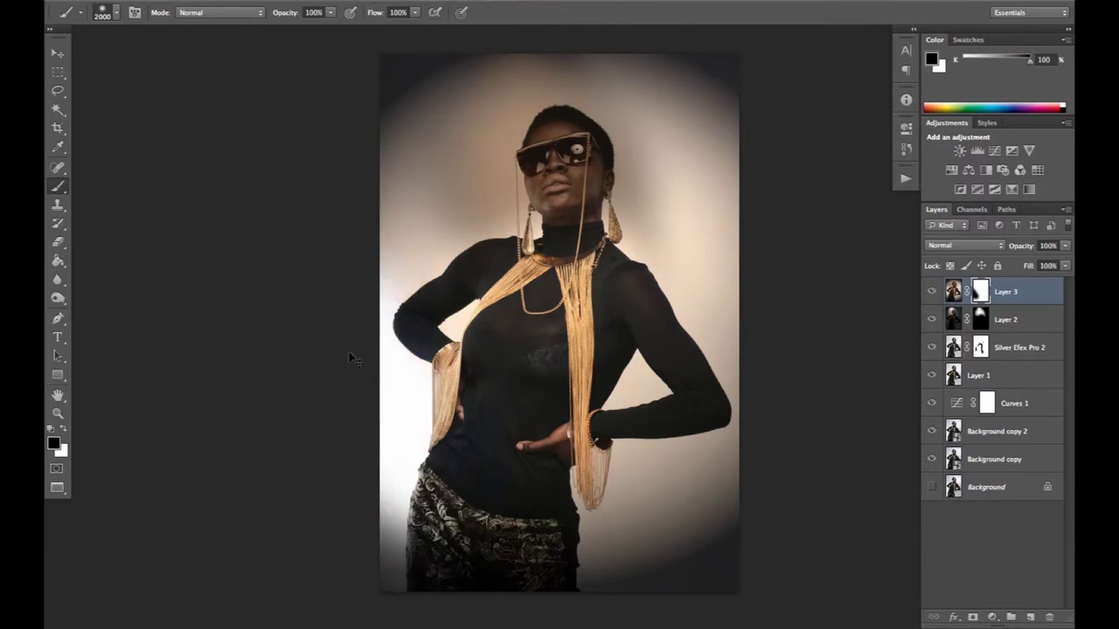
pyautogui.click(330, 15)
pyautogui.moveTo(378, 273)
pyautogui.mouseDown()
pyautogui.moveTo(807, 475)
pyautogui.moveTo(349, 11)
pyautogui.moveTo(330, 155)
pyautogui.moveTo(824, 112)
pyautogui.mouseUp()
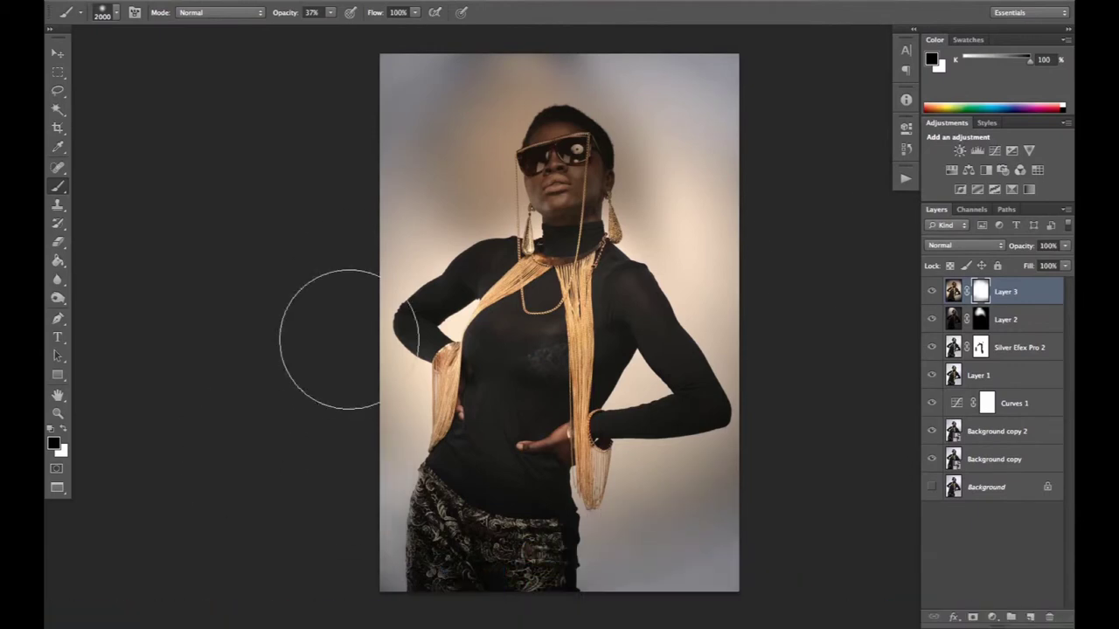
# - Select layers down to Background copy 2 and toggle a lower layer to compare
pyautogui.keyDown('shift'); pyautogui.click(984, 465); pyautogui.keyUp('shift')
pyautogui.keyDown('shift'); pyautogui.click(956, 439); pyautogui.keyUp('shift')
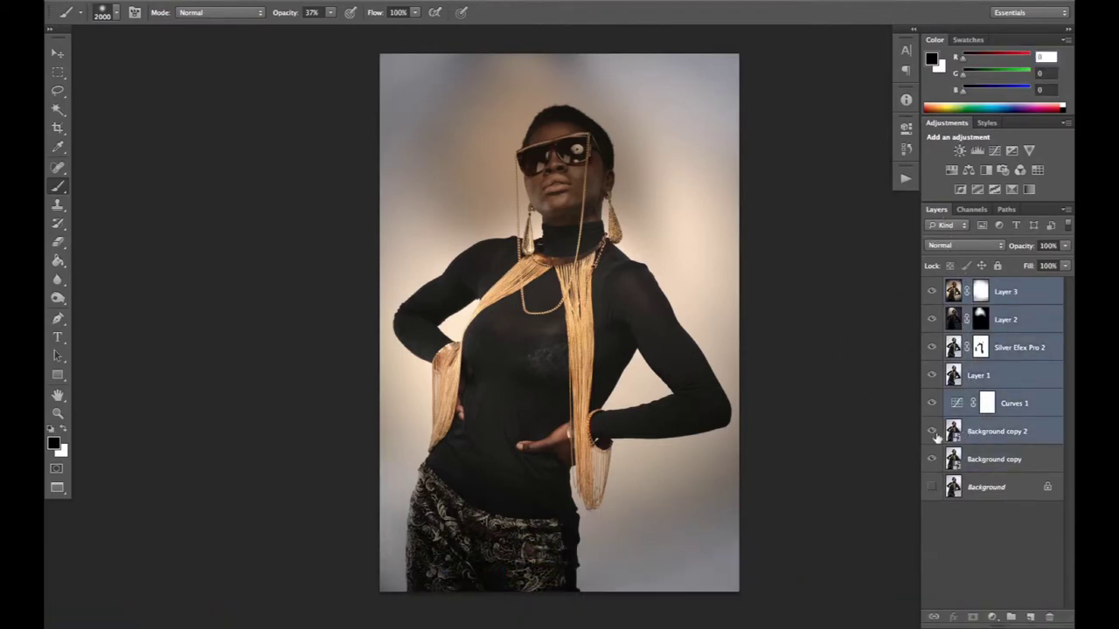
pyautogui.click(931, 431)
pyautogui.click(931, 431)
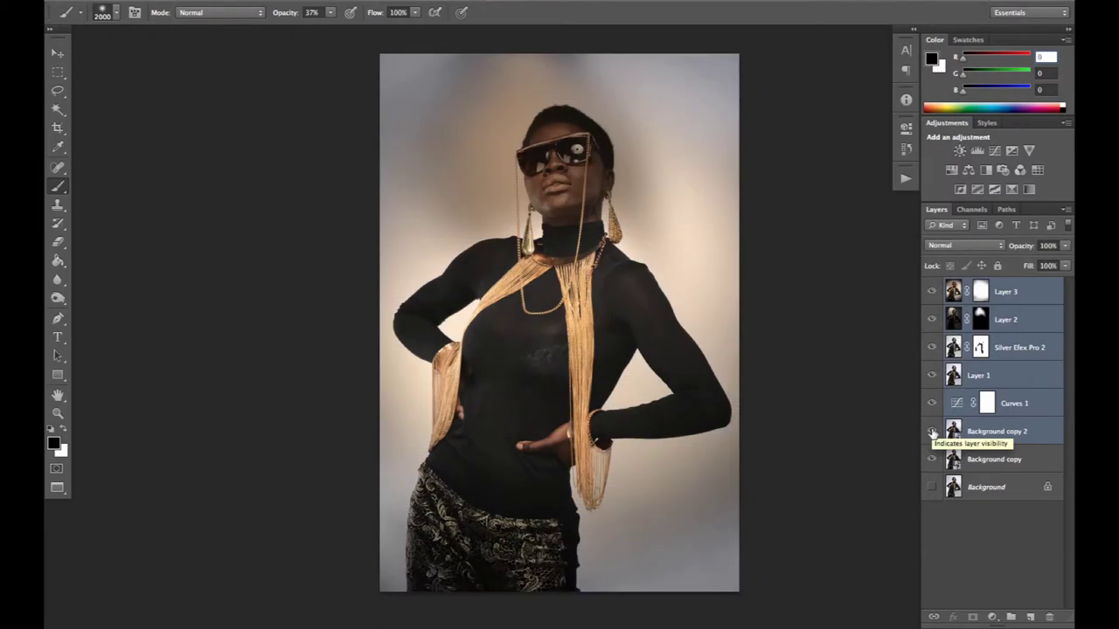
pyautogui.click(980, 292)
# - Switch to Layer 2's mask with a white, 100%-opacity brush sized 500
pyautogui.press('[')
pyautogui.press('[')
pyautogui.press('[')
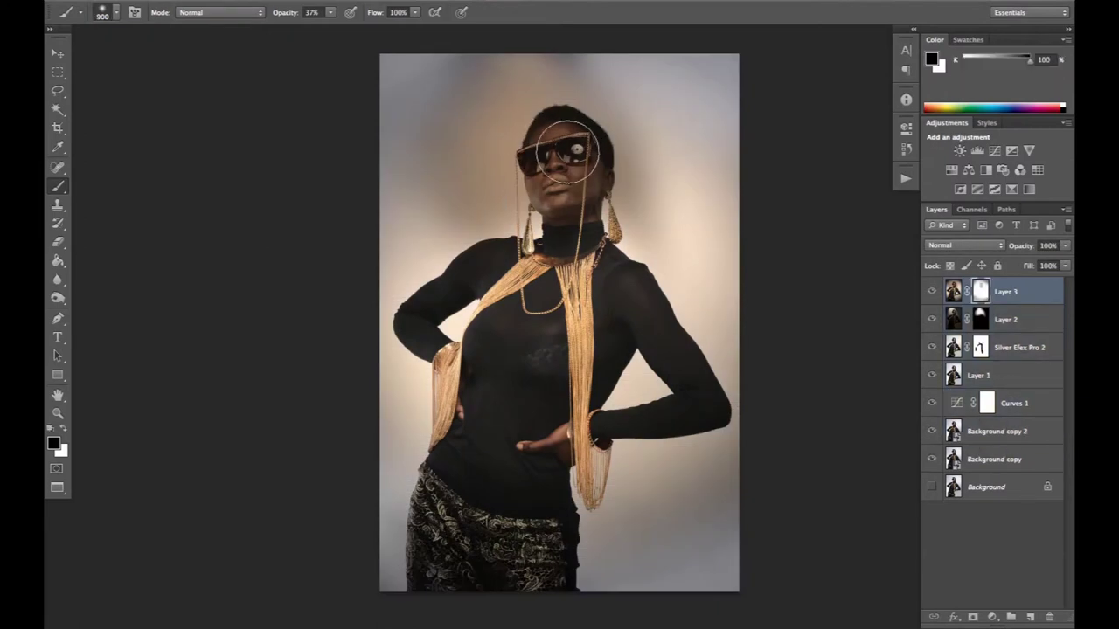
pyautogui.press('0')
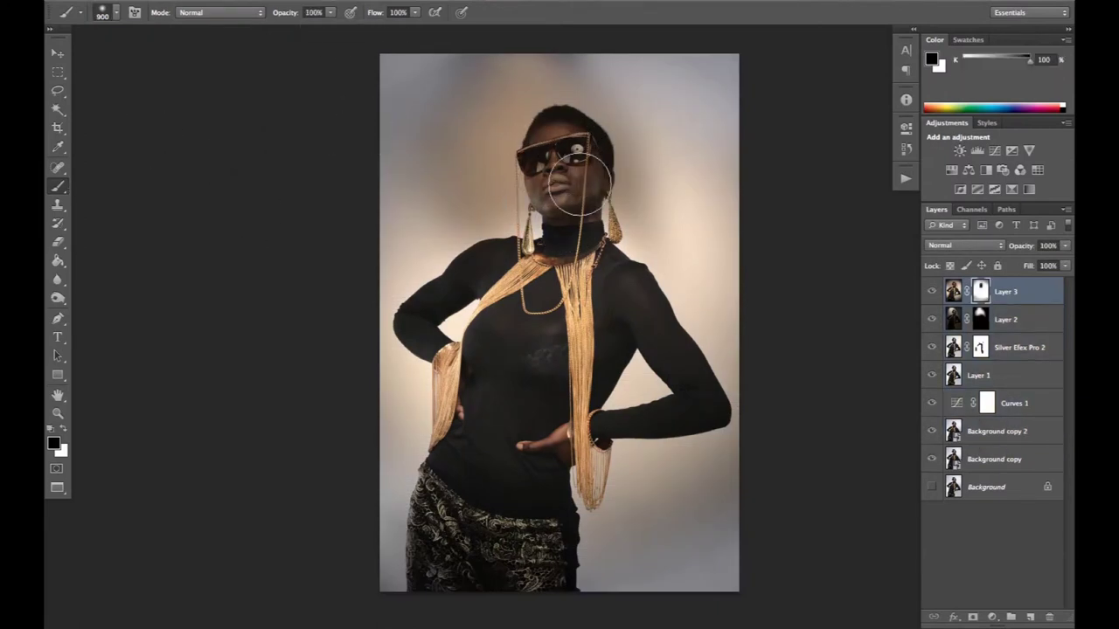
pyautogui.hotkey('alt', '[')
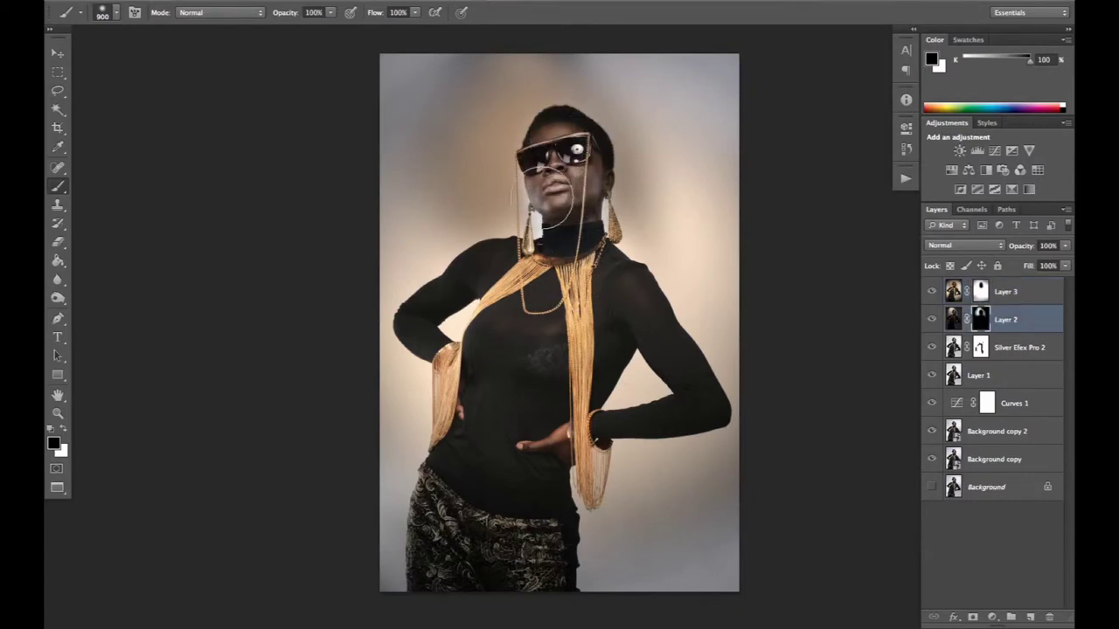
pyautogui.click(62, 428)
pyautogui.press('[')
pyautogui.press('[')
pyautogui.press('[')
pyautogui.press('[')
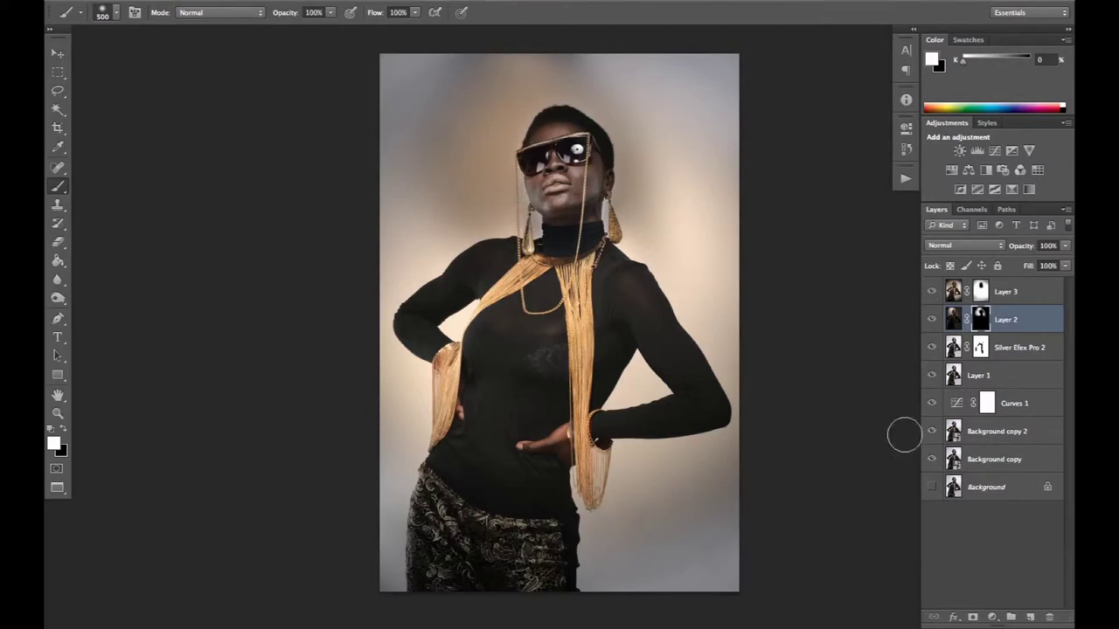
pyautogui.hotkey('ctrl', '-')
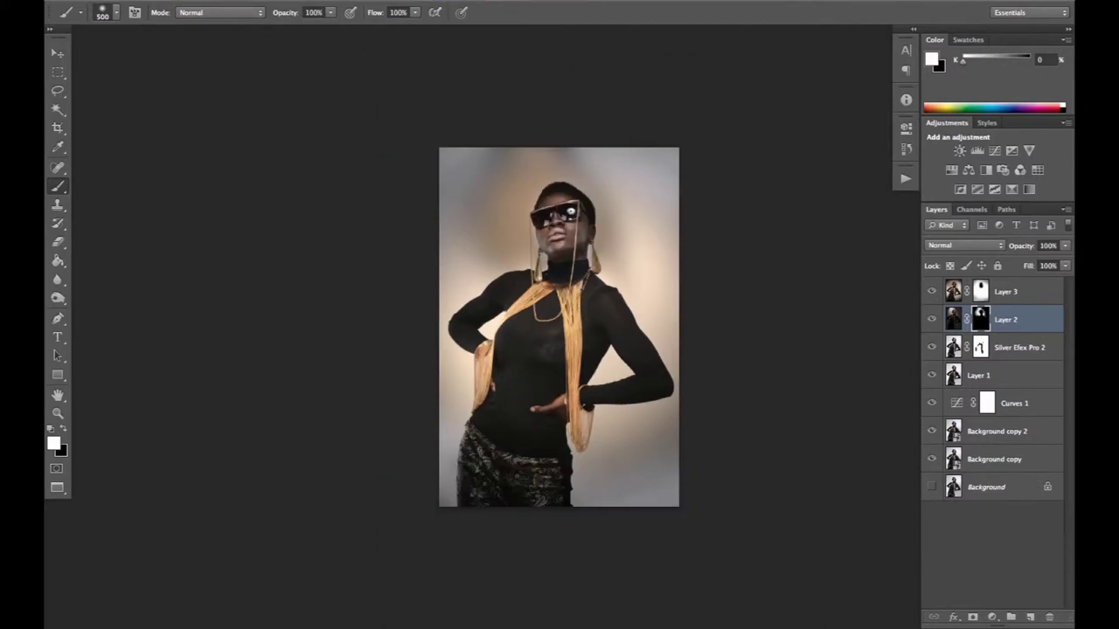
# - Open Colorful_Fog_by_Della_Stock.jpg from the Vigilant Chains Edit folder with Photoshop CS6
pyautogui.press('F11')
pyautogui.doubleClick(706, 262)
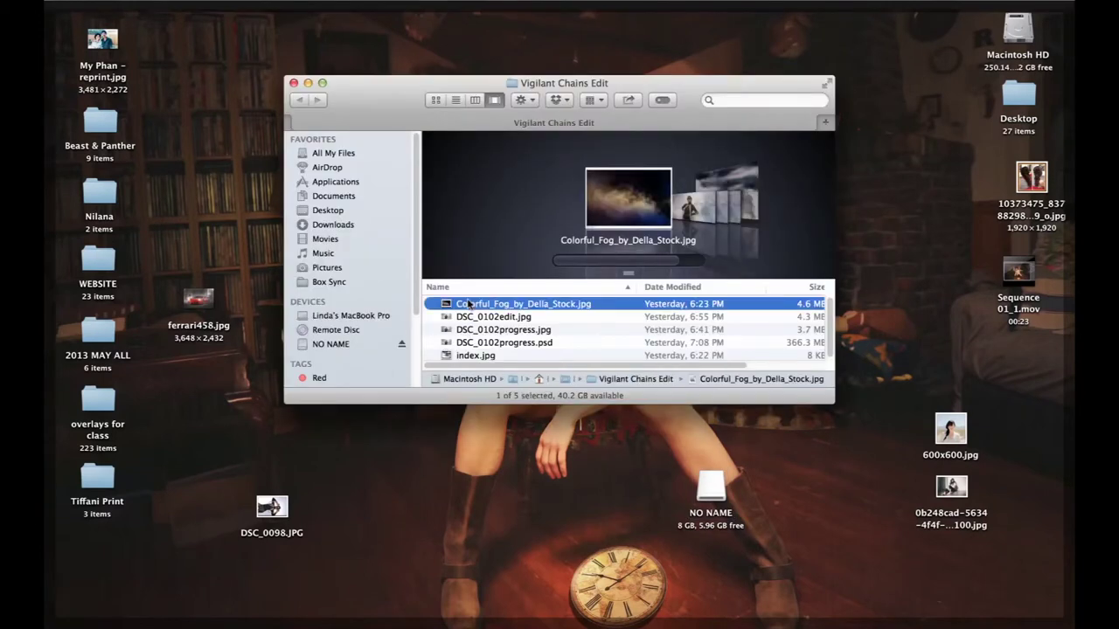
pyautogui.doubleClick(523, 304)
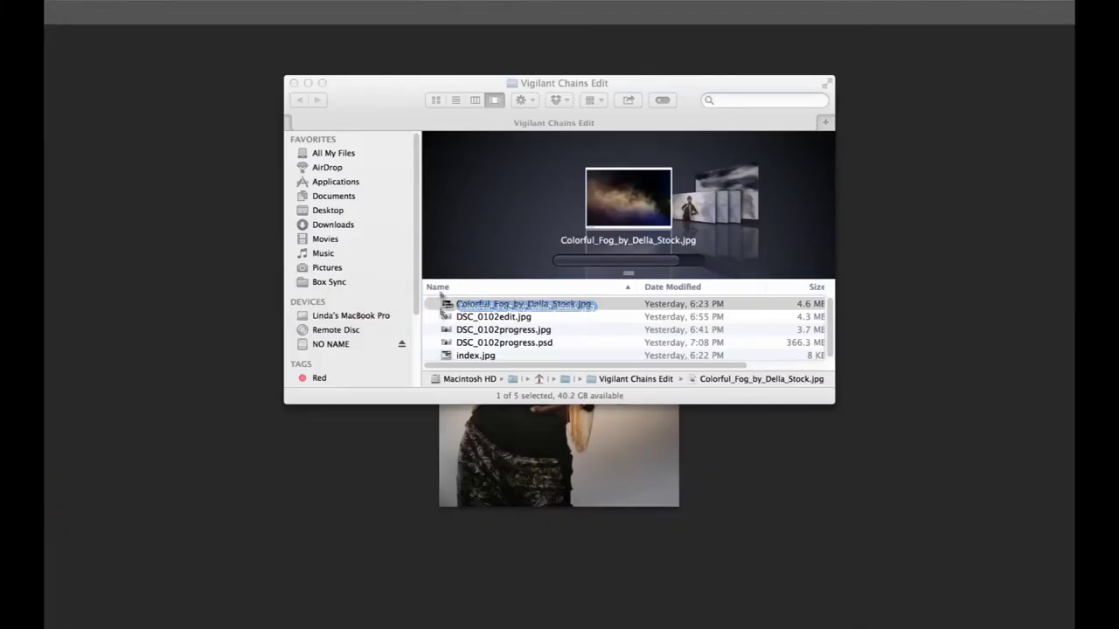
pyautogui.rightClick(456, 304)
pyautogui.moveTo(503, 315)
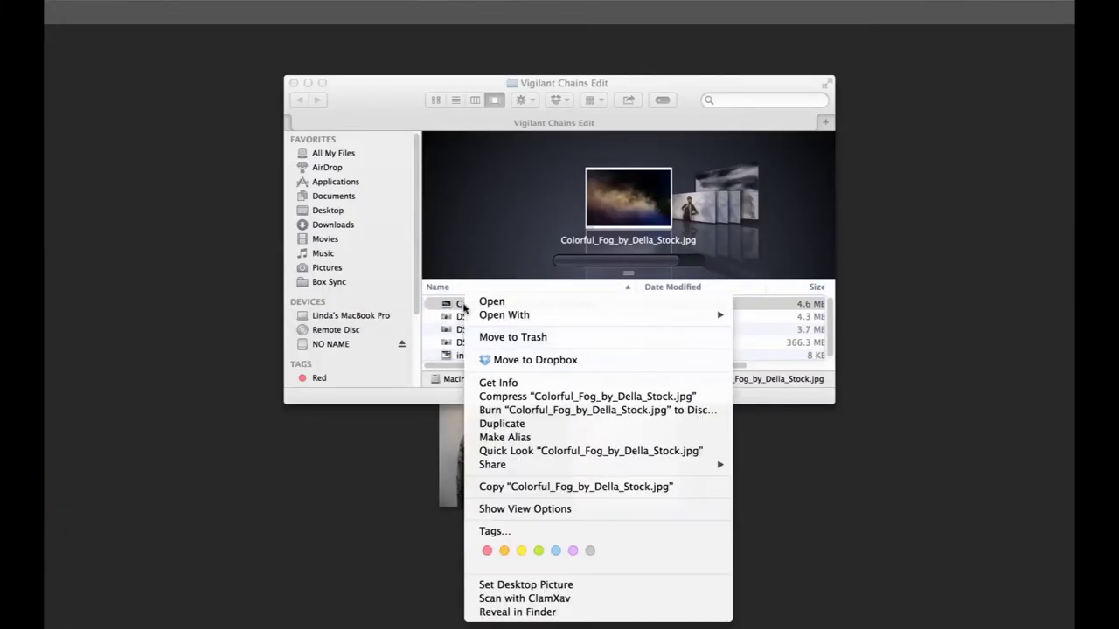
pyautogui.click(824, 332)
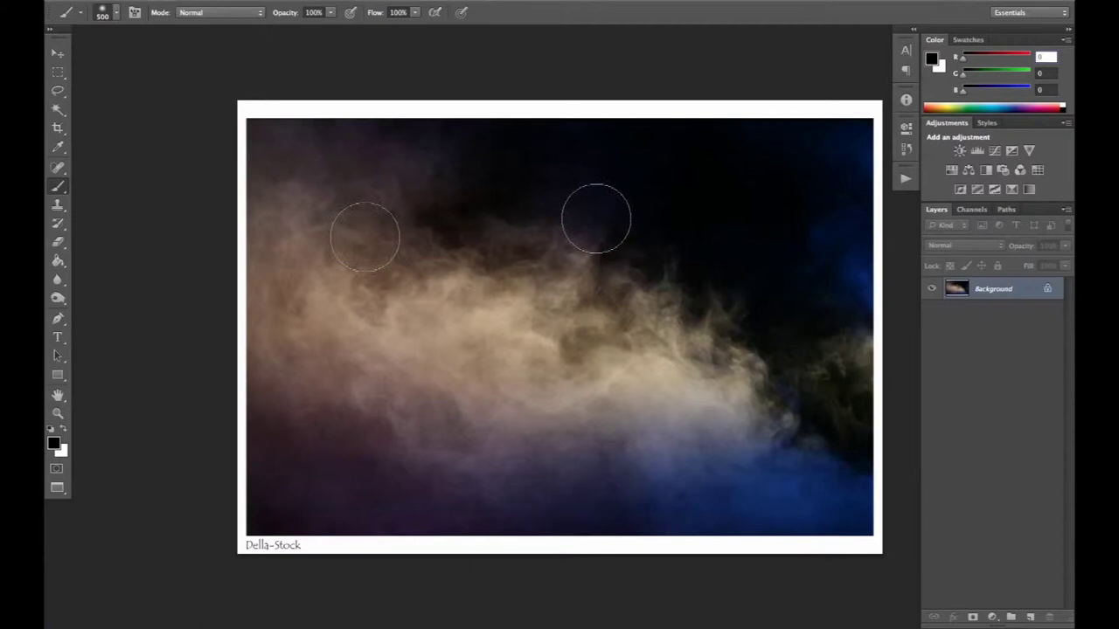
# - Drag the fog image into the portrait as a new layer above Layer 3
pyautogui.press('v')
pyautogui.press('f')
pyautogui.press('f')
pyautogui.press('f')
pyautogui.moveTo(307, 110)
pyautogui.mouseDown()
pyautogui.moveTo(454, 363)
pyautogui.moveTo(507, 388)
pyautogui.mouseUp()
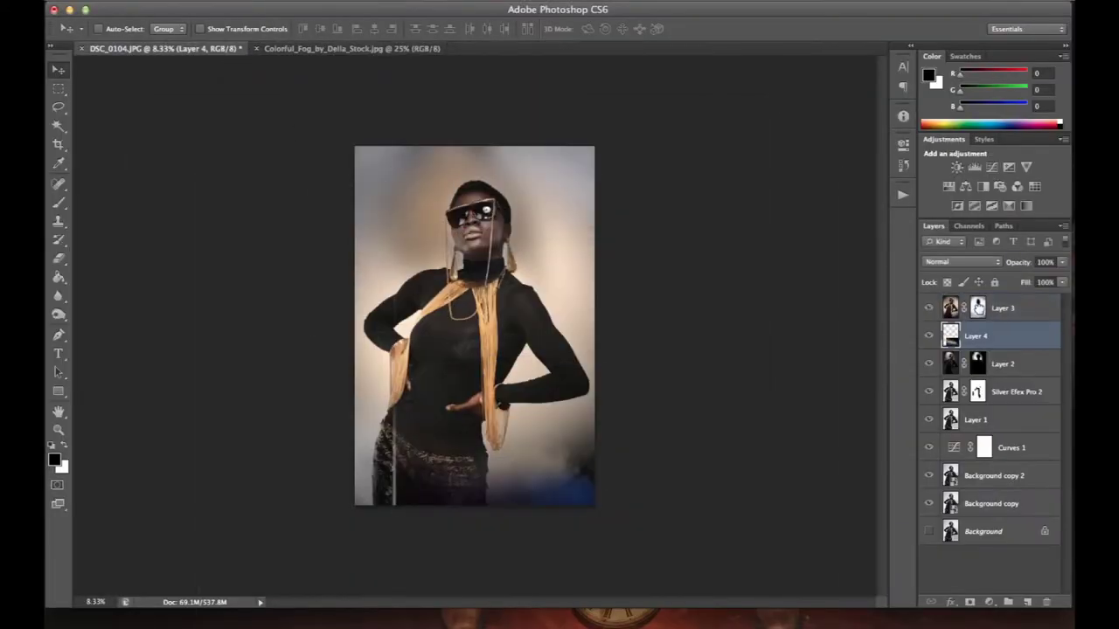
pyautogui.moveTo(977, 307); pyautogui.dragTo(975, 299)
# - Enlarge and reposition the fog layer, then rotate it about 8.59 degrees
pyautogui.hotkey('ctrl', 't')
pyautogui.moveTo(395, 367); pyautogui.dragTo(294, 288)
pyautogui.moveTo(342, 523)
pyautogui.mouseDown()
pyautogui.moveTo(326, 482)
pyautogui.moveTo(288, 492)
pyautogui.mouseUp()
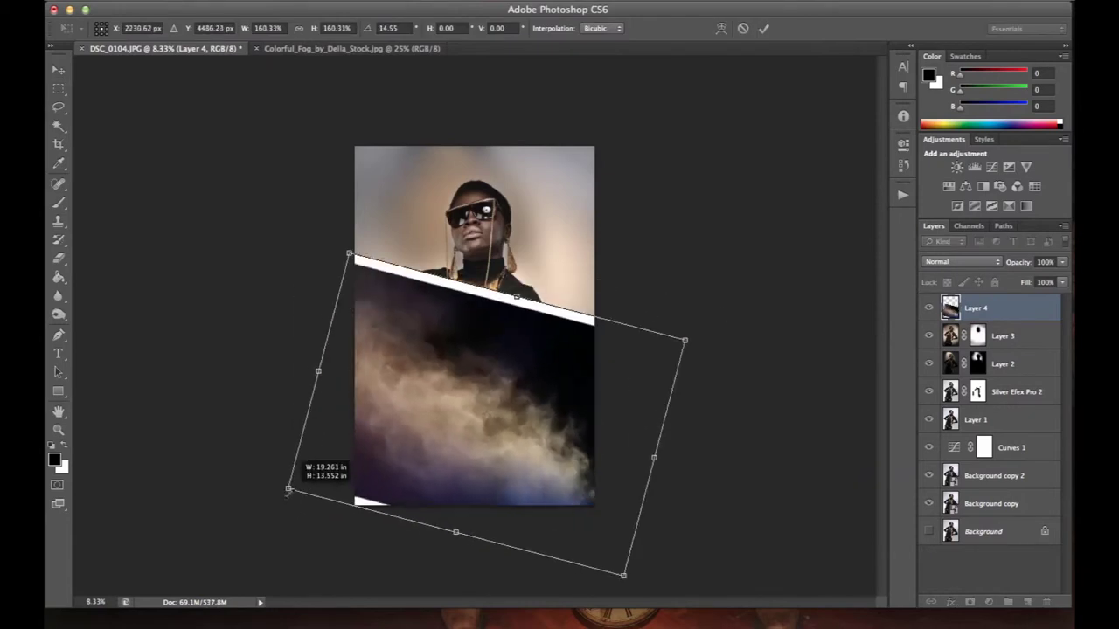
pyautogui.doubleClick(462, 425)
pyautogui.moveTo(391, 466); pyautogui.dragTo(387, 427)
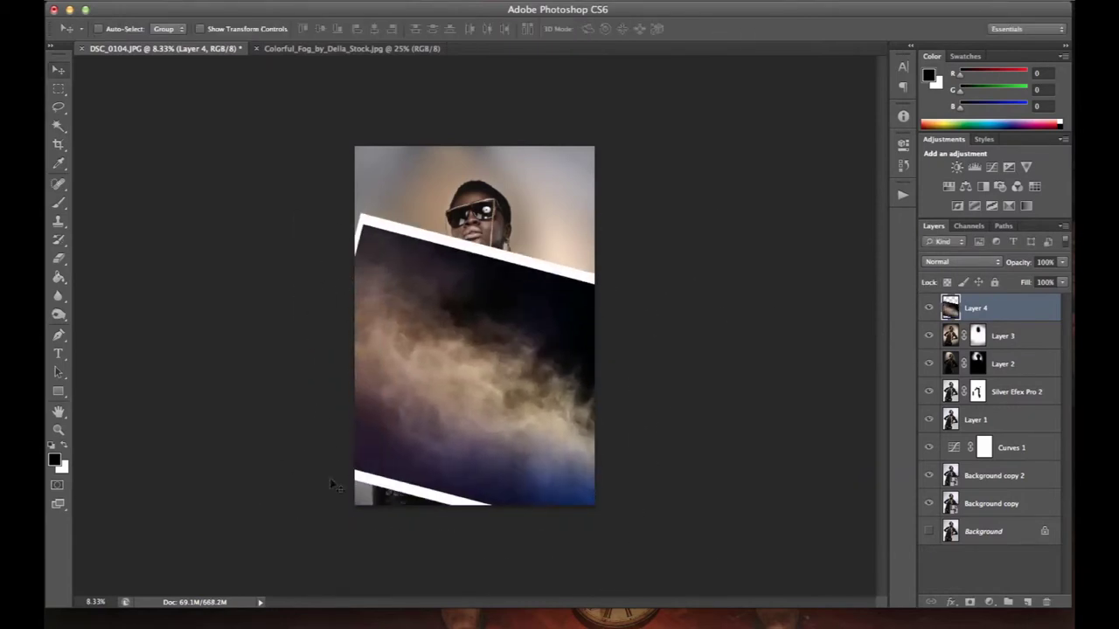
pyautogui.hotkey('ctrl', 't')
pyautogui.moveTo(295, 558); pyautogui.dragTo(251, 594)
pyautogui.press('Escape')
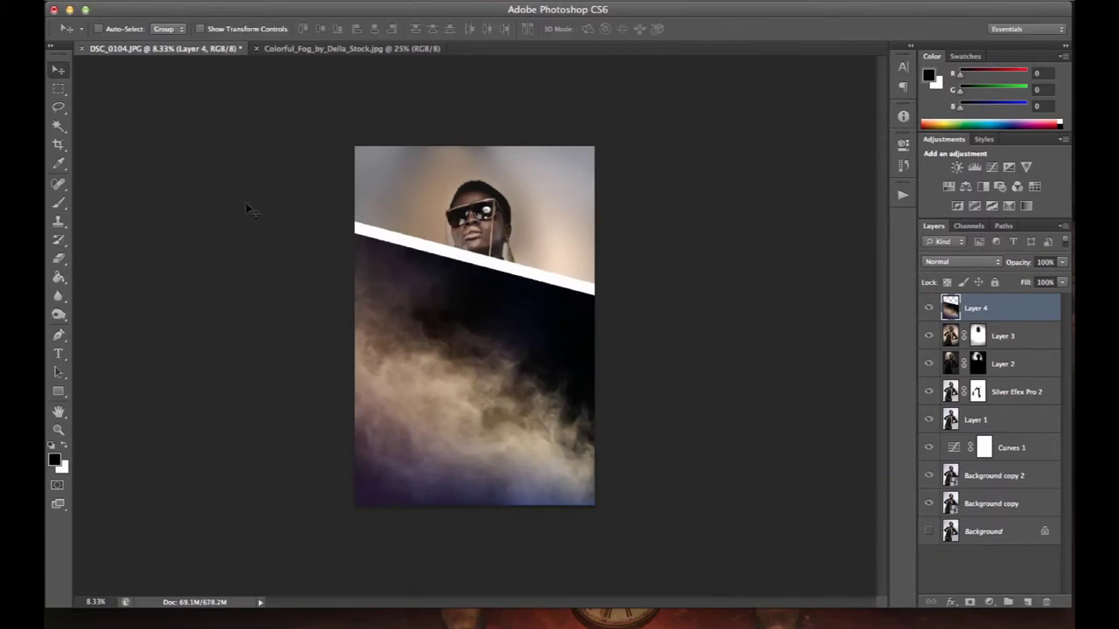
pyautogui.hotkey('ctrl', 't')
pyautogui.moveTo(250, 207); pyautogui.dragTo(282, 131)
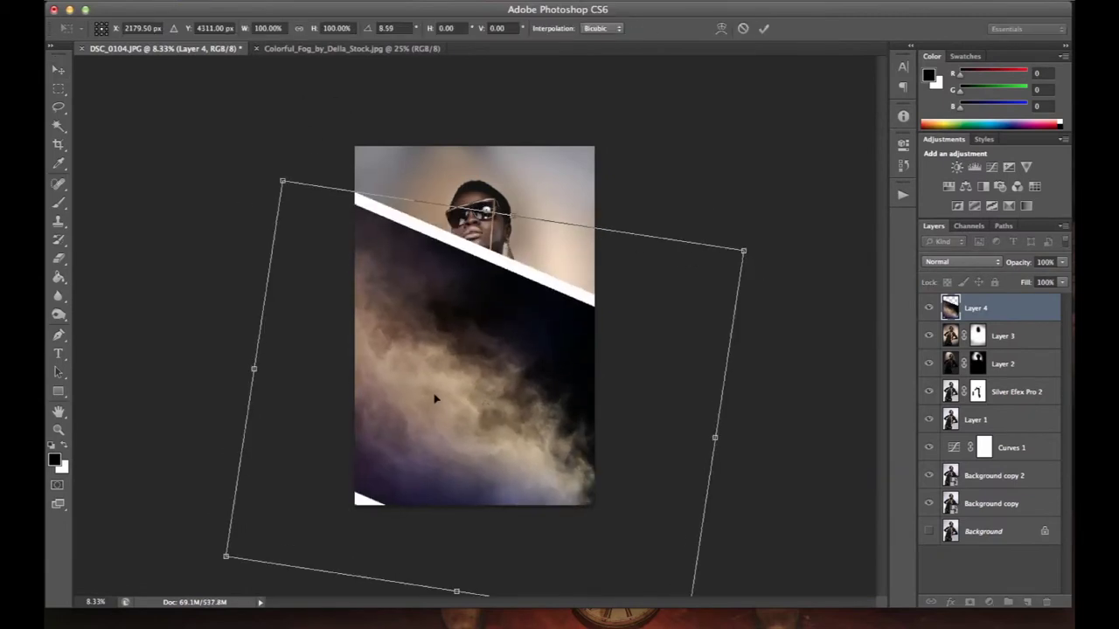
pyautogui.press('Return')
# - Set the fog layer to Screen and mask out its white stripe and bottom-left corner
pyautogui.click(962, 261)
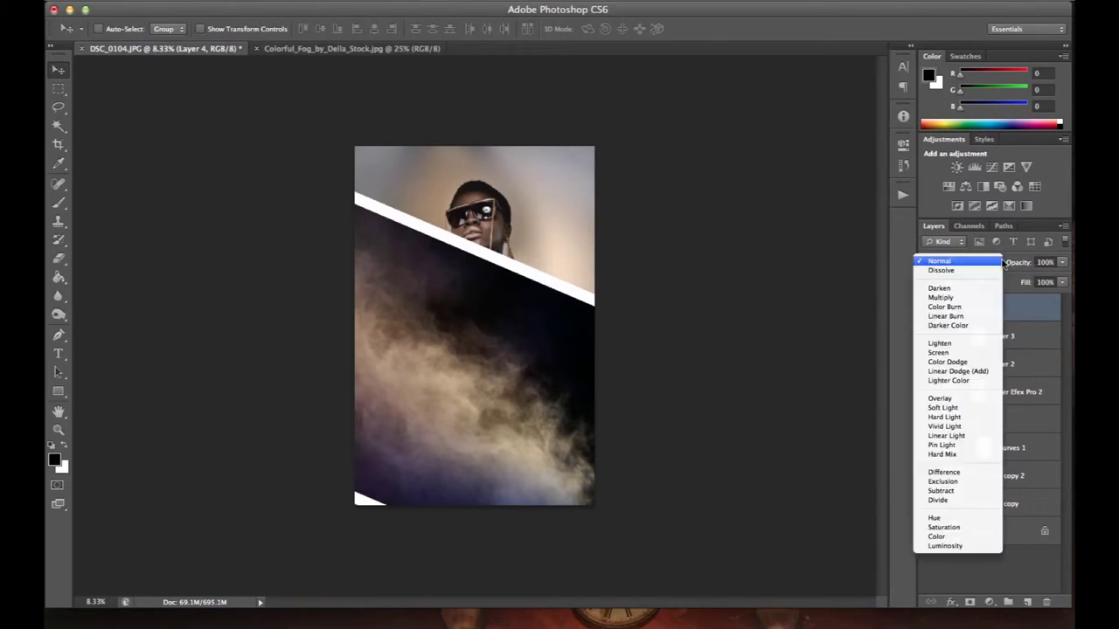
pyautogui.click(930, 353)
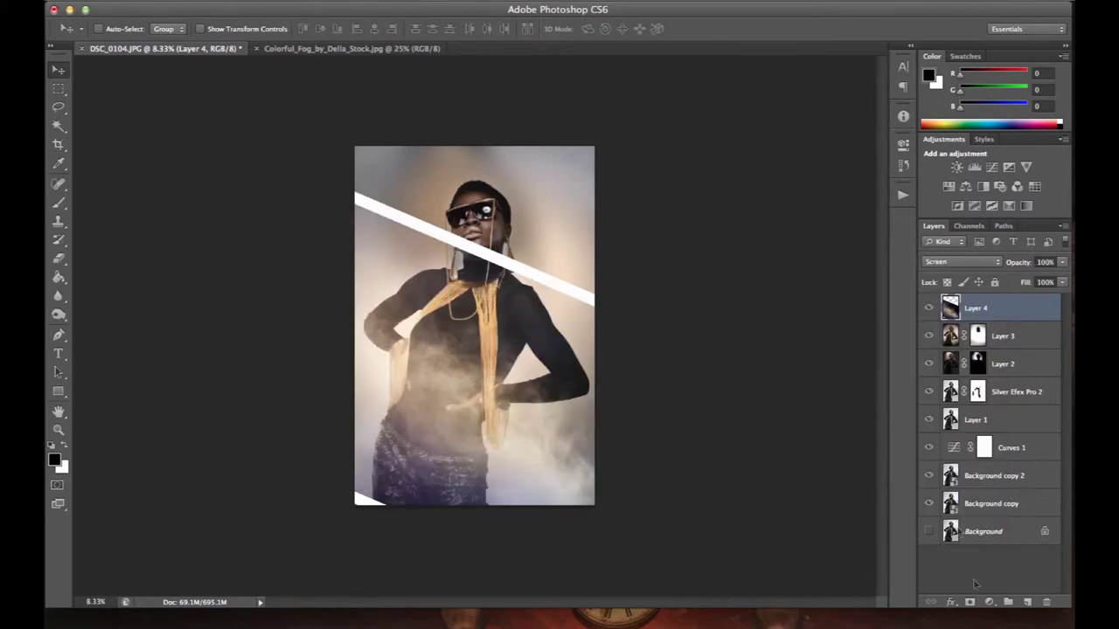
pyautogui.click(970, 602)
pyautogui.press('b')
pyautogui.press('x')
pyautogui.press(']')
pyautogui.press(']')
pyautogui.press(']')
pyautogui.moveTo(343, 210); pyautogui.dragTo(591, 302)
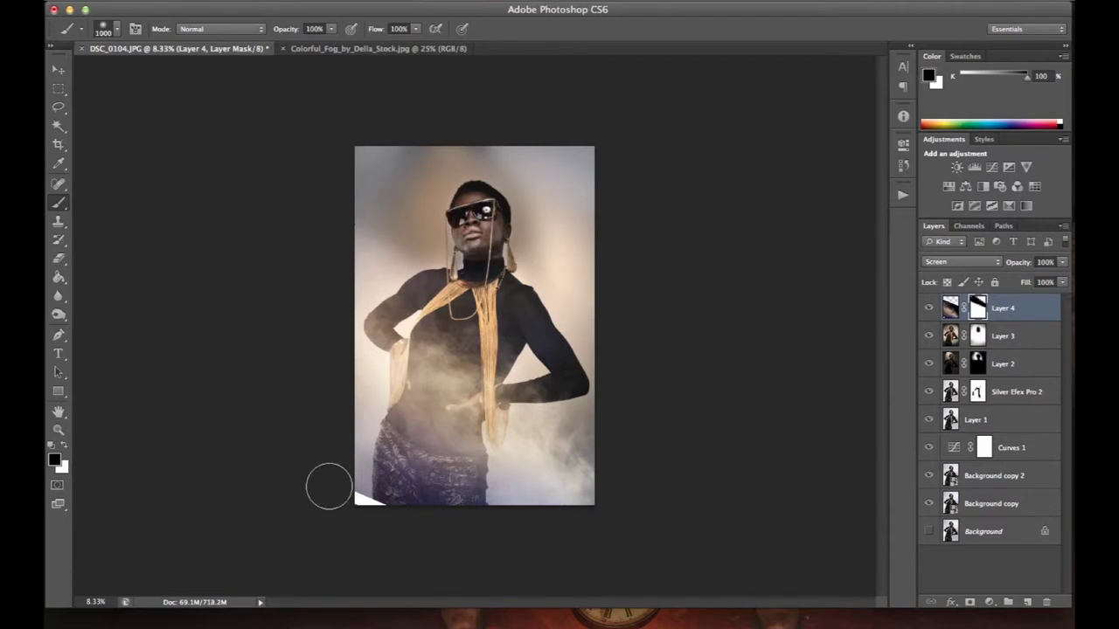
pyautogui.moveTo(338, 503); pyautogui.dragTo(362, 507)
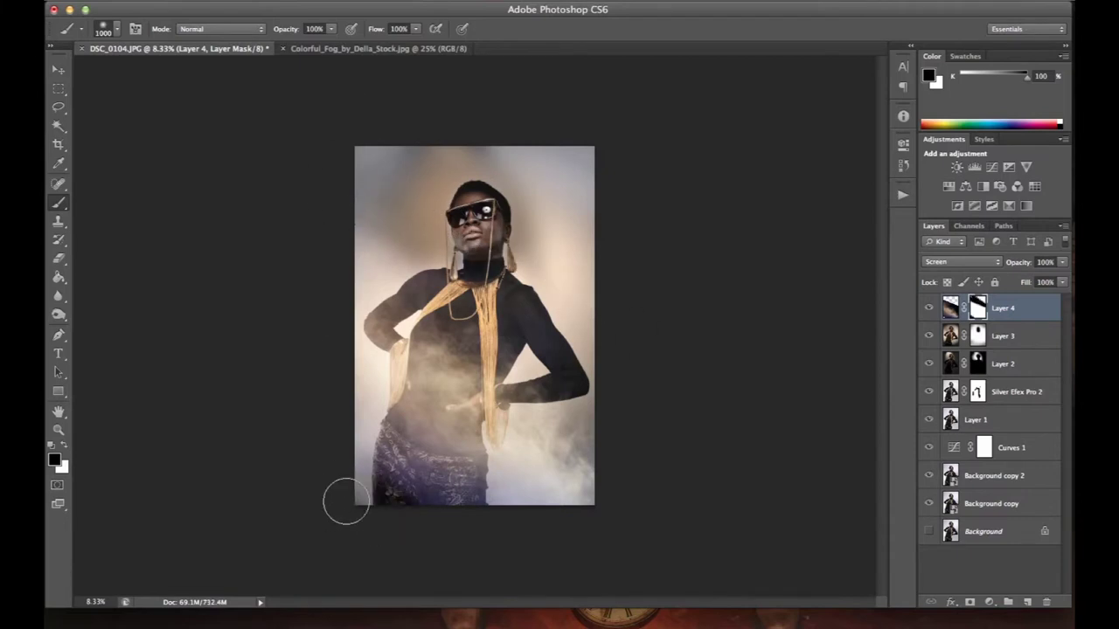
pyautogui.hotkey('ctrl', 't')
# - Scale the fog to about 111%, rotate it about 21 degrees clockwise, and reposition it
pyautogui.moveTo(730, 189); pyautogui.dragTo(782, 134)
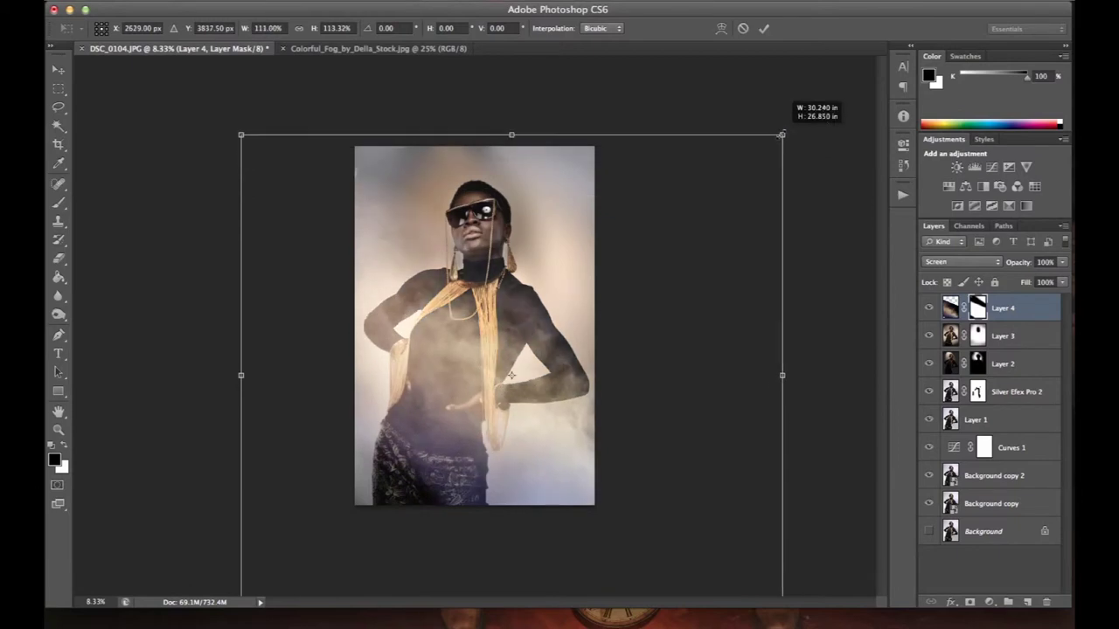
pyautogui.press('Return')
pyautogui.moveTo(469, 337); pyautogui.dragTo(412, 357)
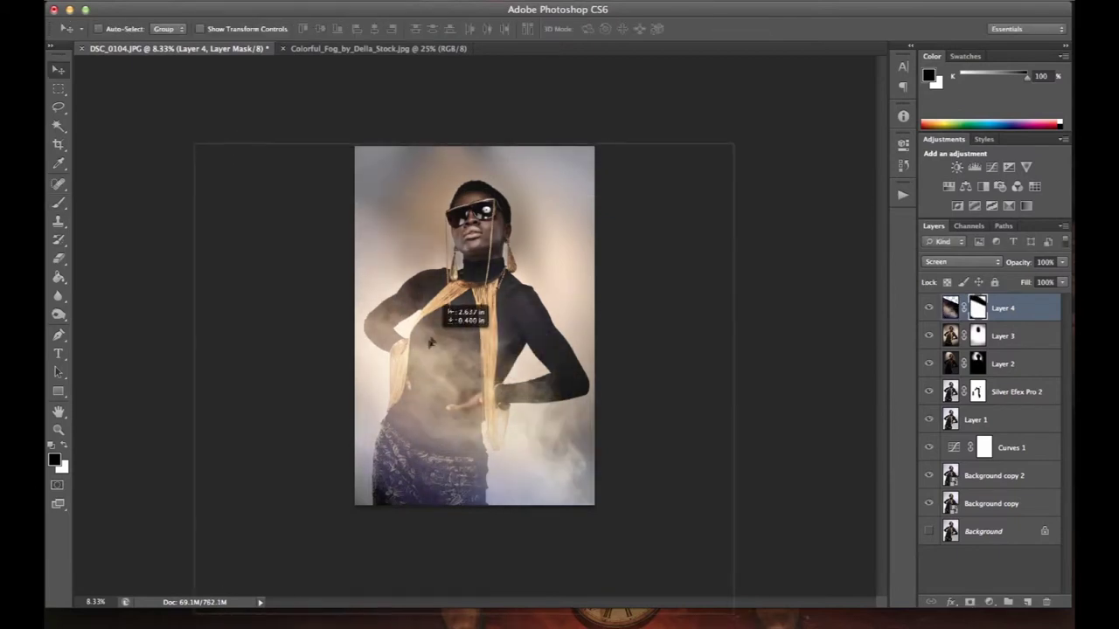
pyautogui.hotkey('ctrl', 't')
pyautogui.moveTo(145, 163)
pyautogui.mouseDown()
pyautogui.moveTo(796, 232)
pyautogui.moveTo(795, 304)
pyautogui.mouseUp()
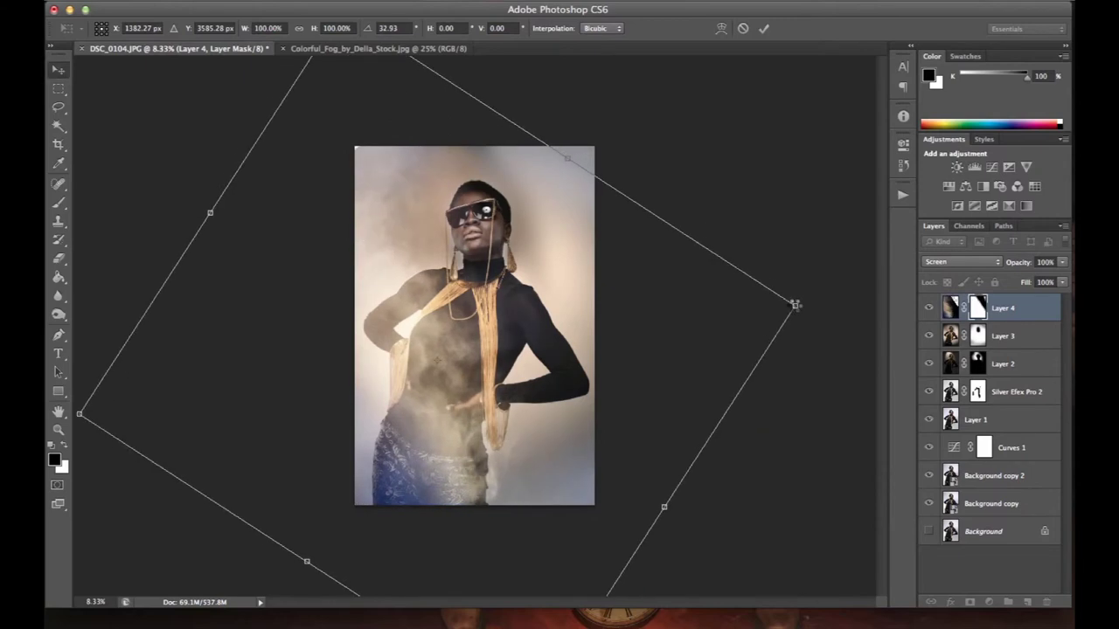
pyautogui.press('Return')
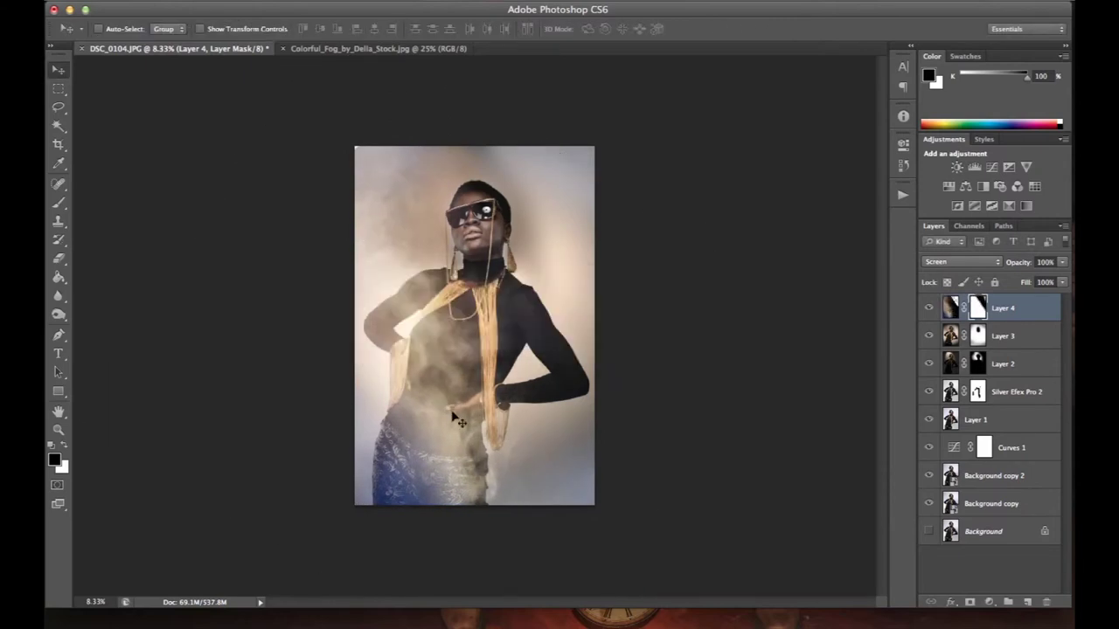
pyautogui.moveTo(456, 425); pyautogui.dragTo(433, 402)
pyautogui.hotkey('ctrl', 't')
pyautogui.moveTo(153, 70)
pyautogui.mouseDown()
pyautogui.moveTo(182, 41)
pyautogui.moveTo(140, 65)
pyautogui.mouseUp()
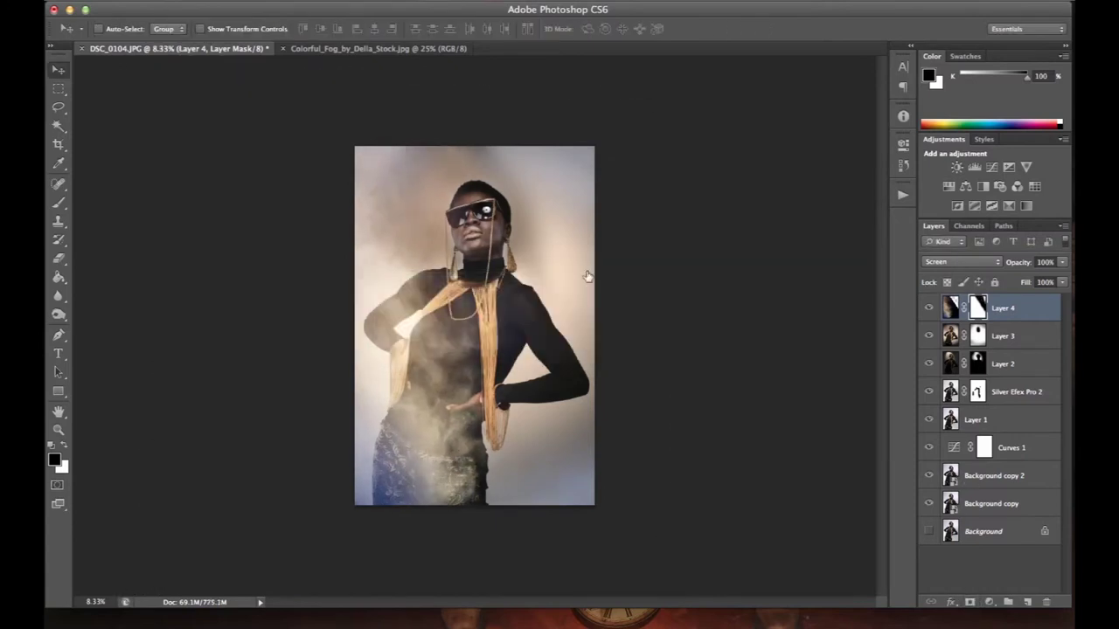
# - Mask the fog off the lower body with a 30% black brush, then duplicate Layer 4
pyautogui.click(58, 203)
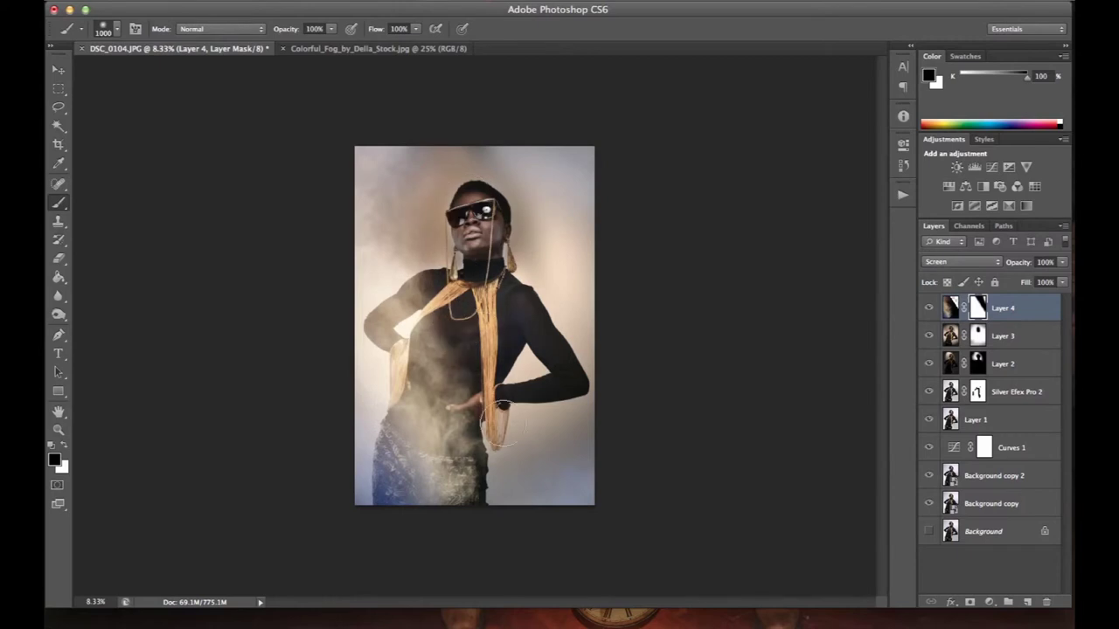
pyautogui.click(65, 446)
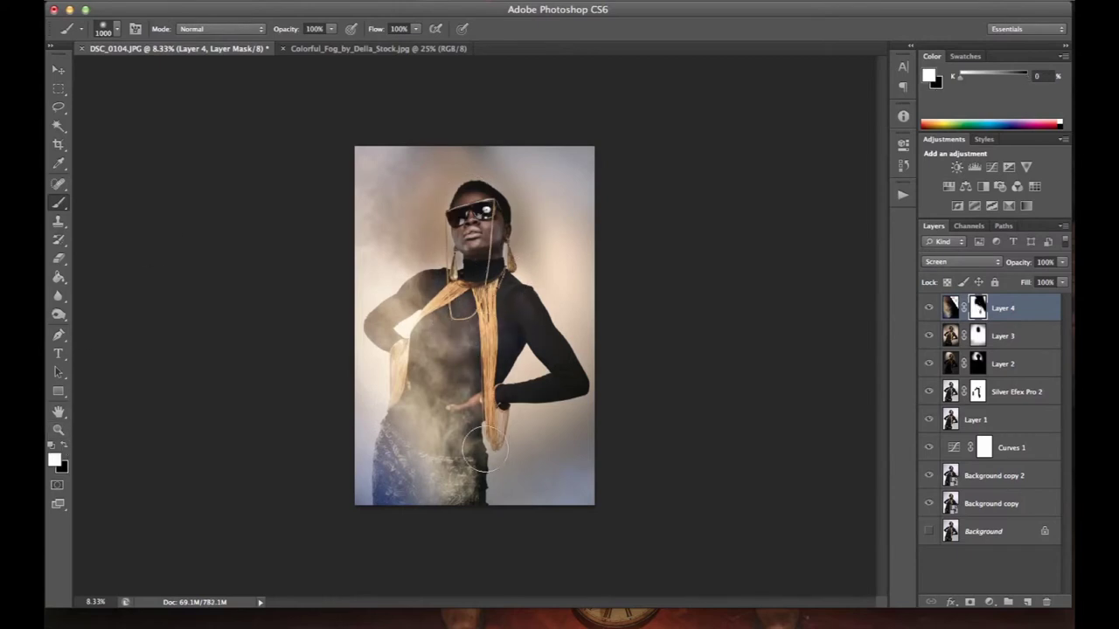
pyautogui.press('3')
pyautogui.press('x')
pyautogui.press('x')
pyautogui.press(']')
pyautogui.press('\\')
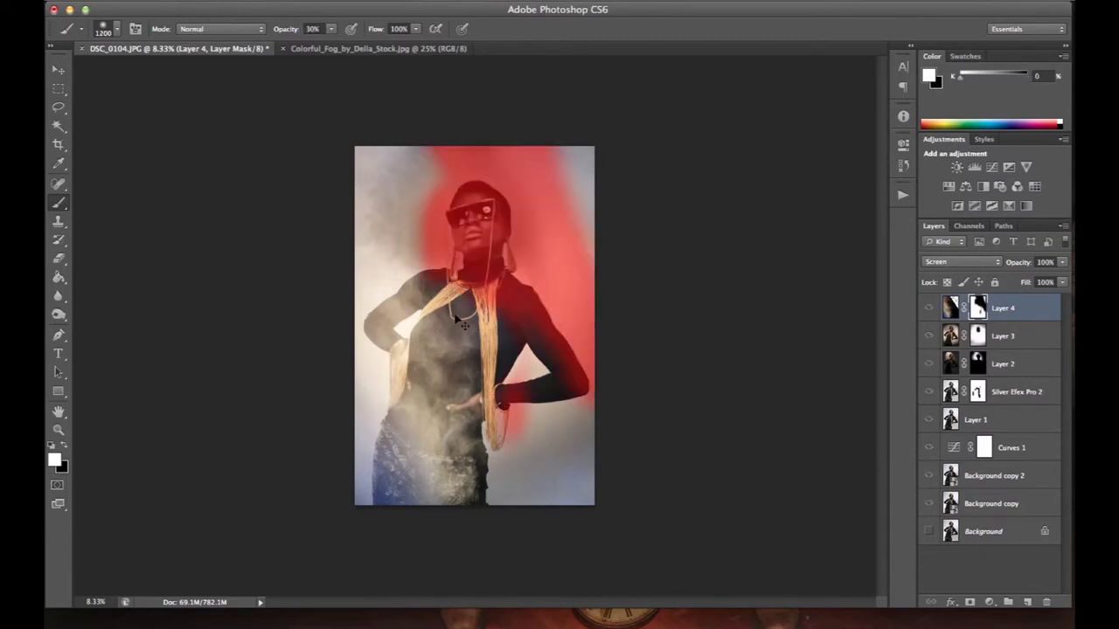
pyautogui.press('\\')
pyautogui.press('x')
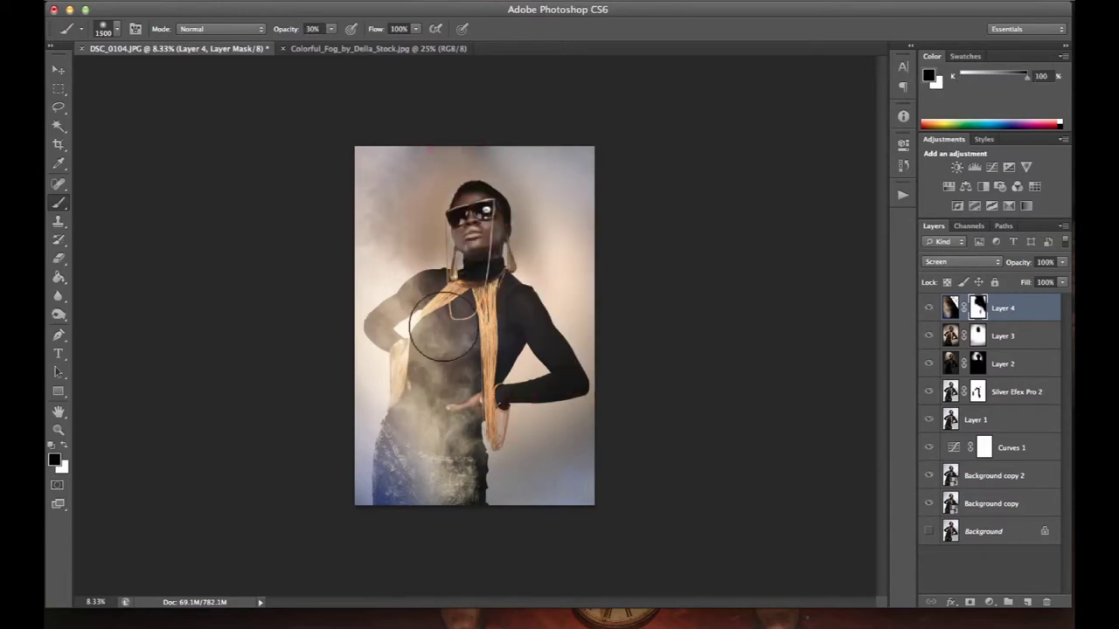
pyautogui.moveTo(417, 415); pyautogui.dragTo(468, 481)
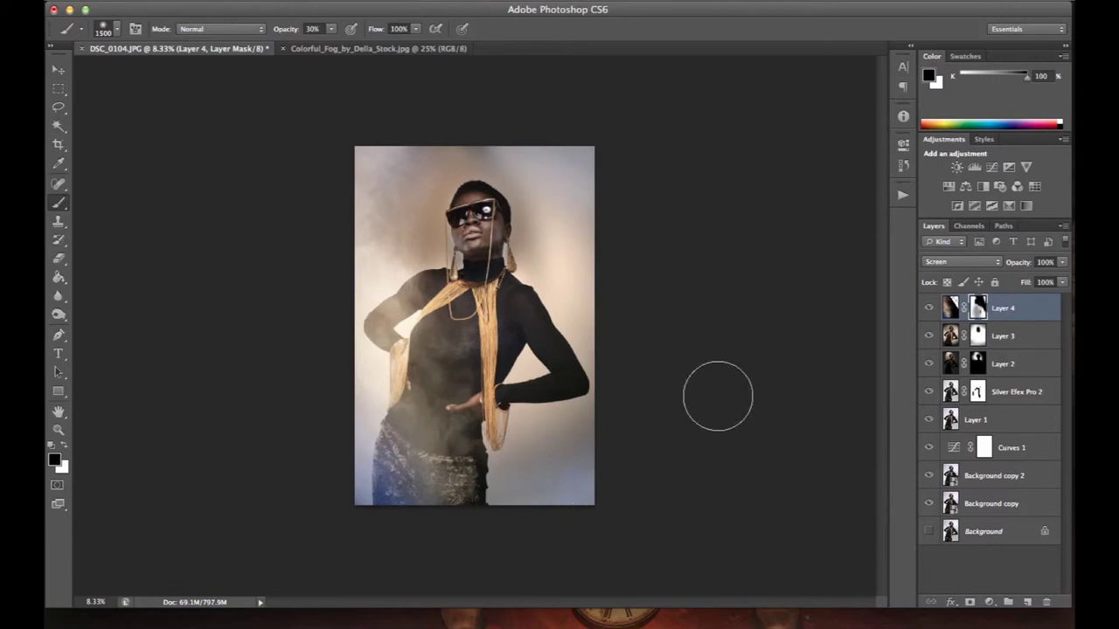
pyautogui.hotkey('ctrl', 'j')
# - Flip the Layer 4 copy fog horizontally and stretch it across the figure
pyautogui.hotkey('ctrl', 't')
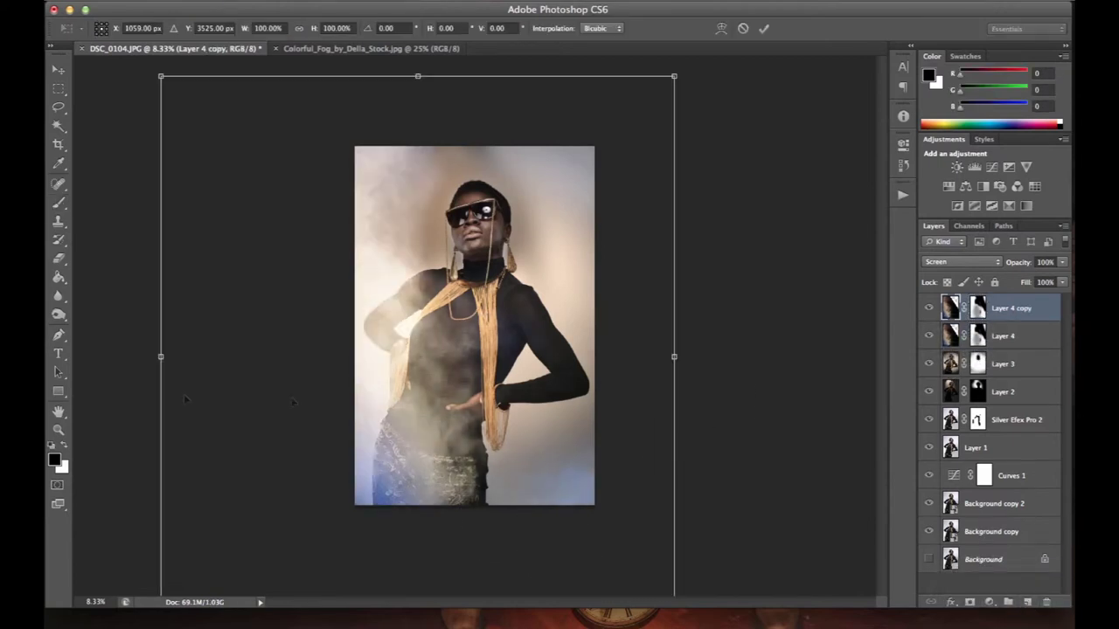
pyautogui.moveTo(160, 356); pyautogui.dragTo(829, 357)
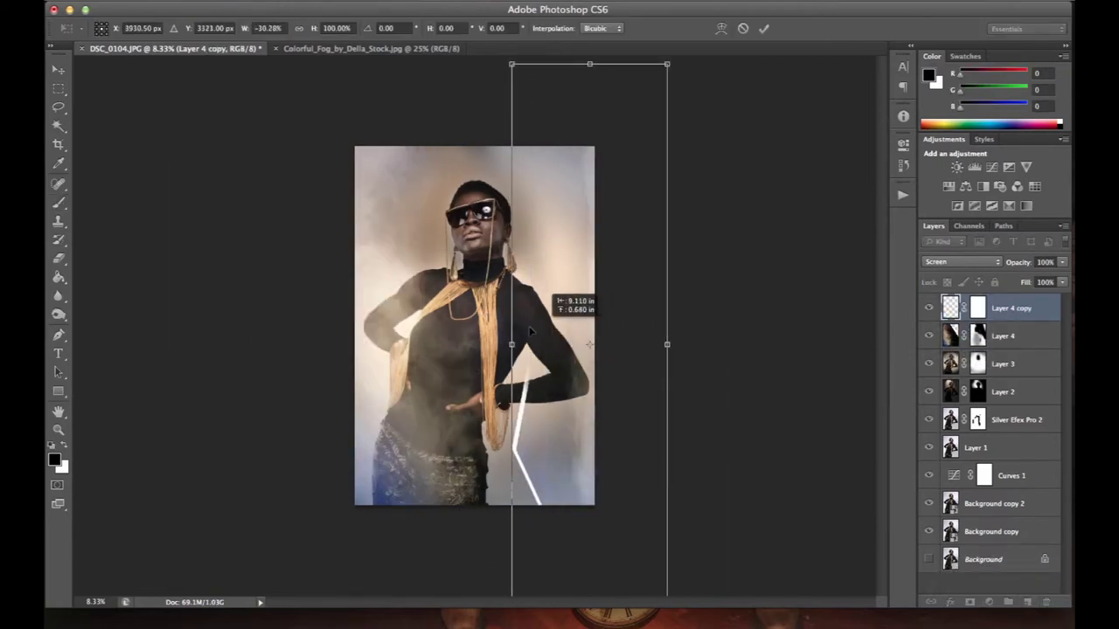
pyautogui.moveTo(681, 335); pyautogui.dragTo(435, 334)
pyautogui.moveTo(589, 349); pyautogui.dragTo(681, 349)
pyautogui.moveTo(430, 348); pyautogui.dragTo(357, 349)
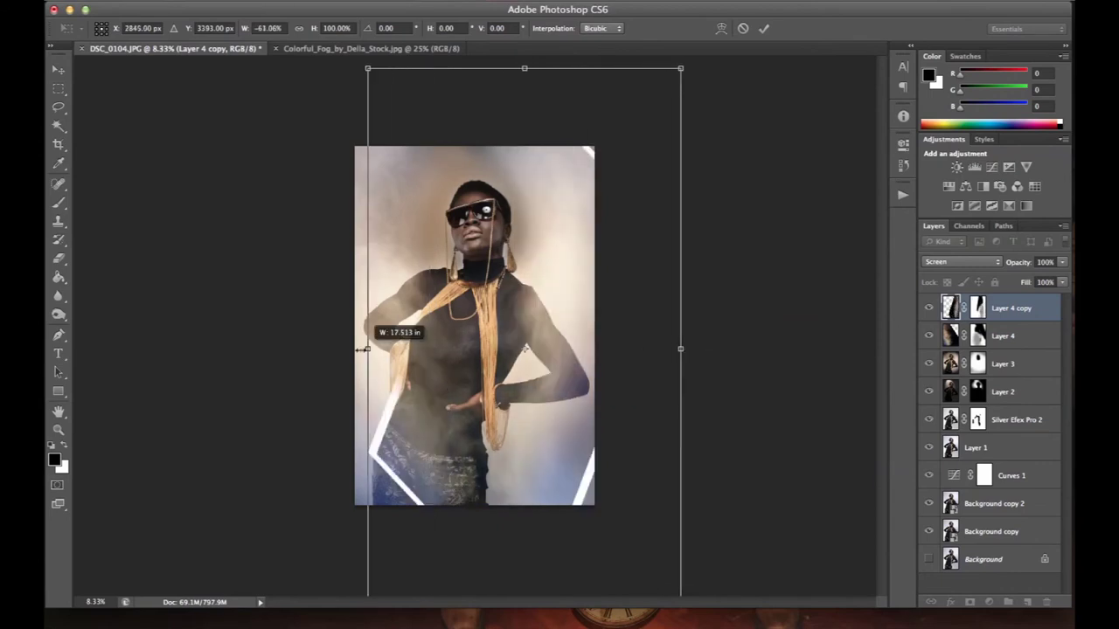
pyautogui.moveTo(532, 381); pyautogui.dragTo(545, 376)
pyautogui.moveTo(696, 343); pyautogui.dragTo(732, 342)
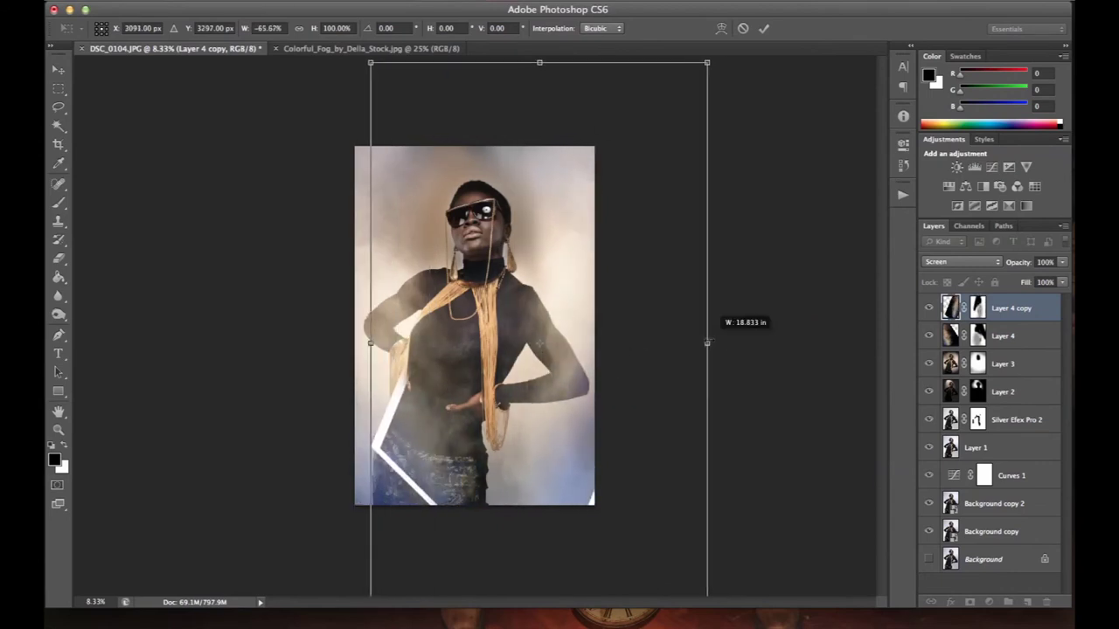
pyautogui.press('Return')
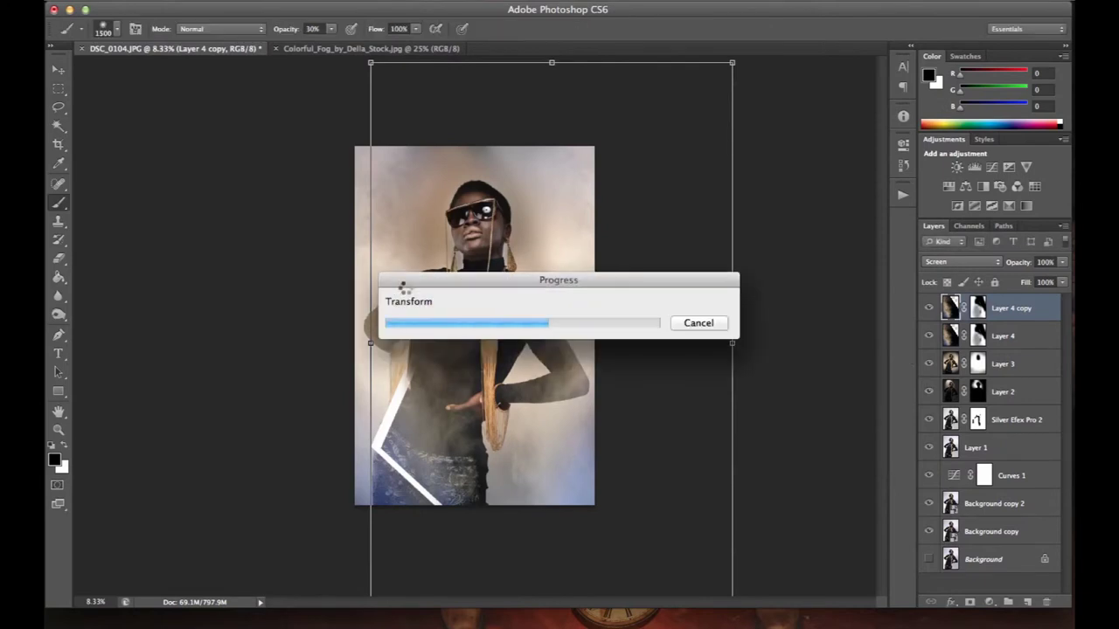
# - Paint out the lower-left white streak, touch up Layer 4's mask, then stamp visible layers into Layer 5
pyautogui.moveTo(331, 29); pyautogui.dragTo(389, 40)
pyautogui.moveTo(393, 384); pyautogui.dragTo(392, 479)
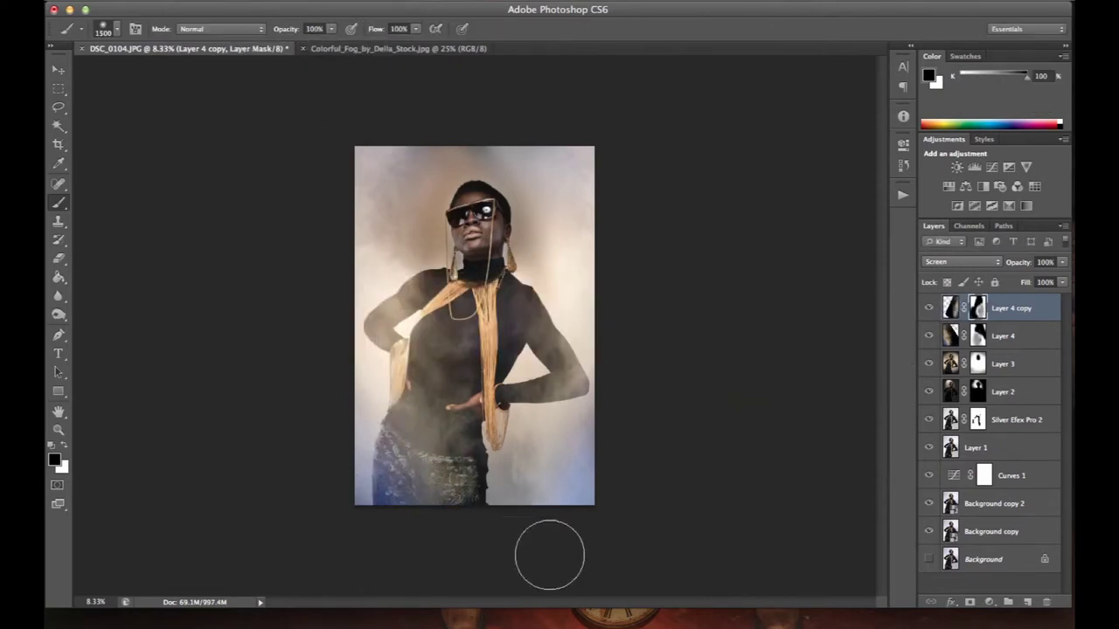
pyautogui.press('[')
pyautogui.press('[')
pyautogui.press('[')
pyautogui.hotkey('alt', '[')
pyautogui.press('[')
pyautogui.press('[')
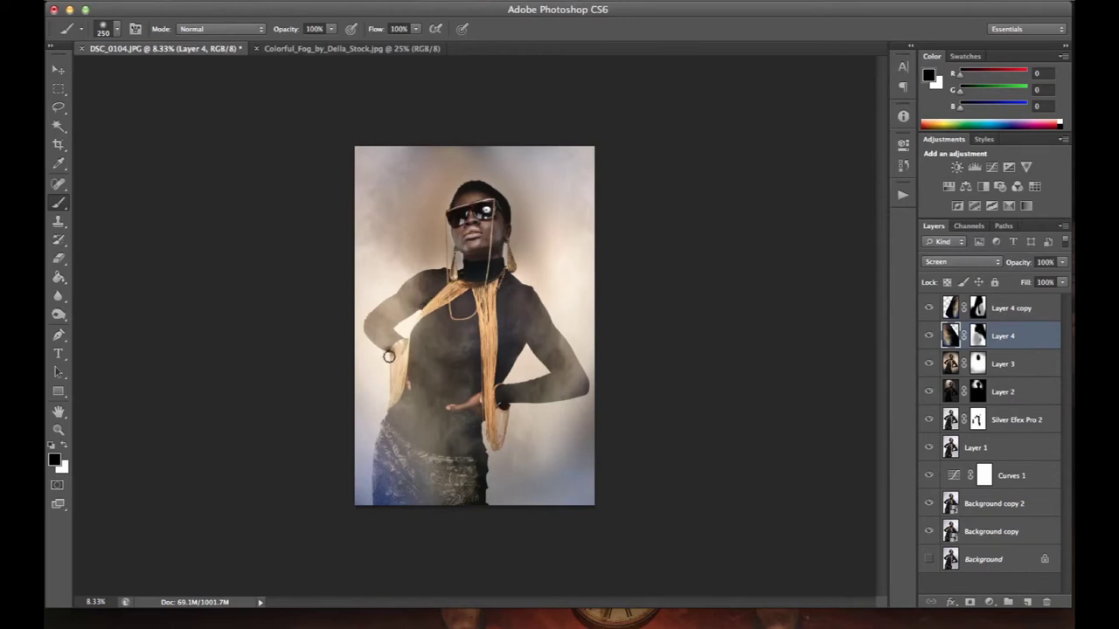
pyautogui.click(65, 443)
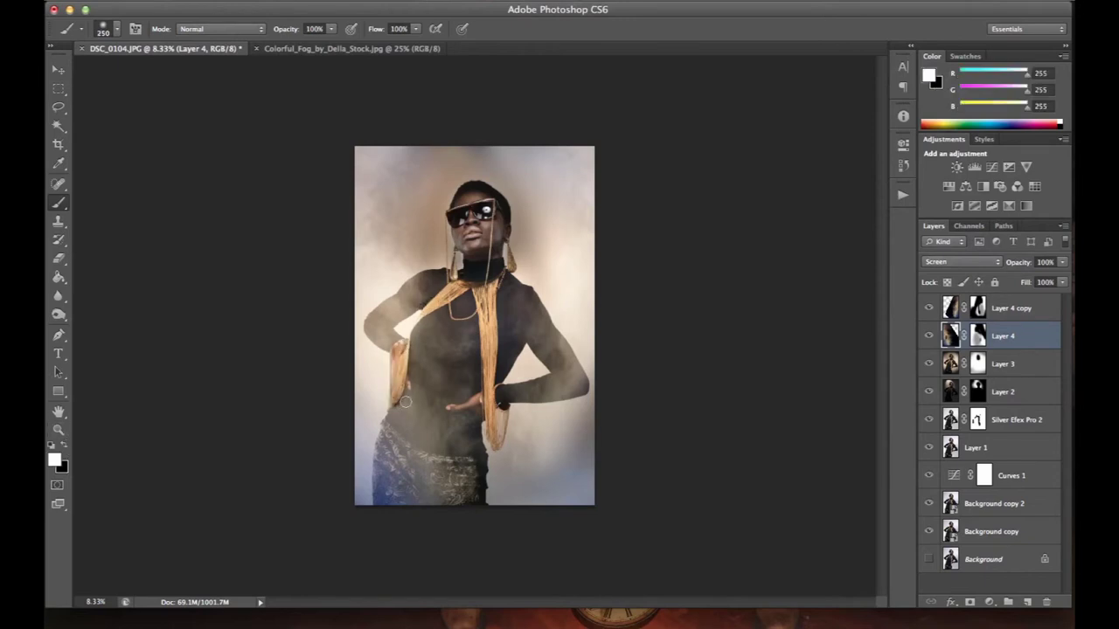
pyautogui.click(979, 335)
pyautogui.press('x')
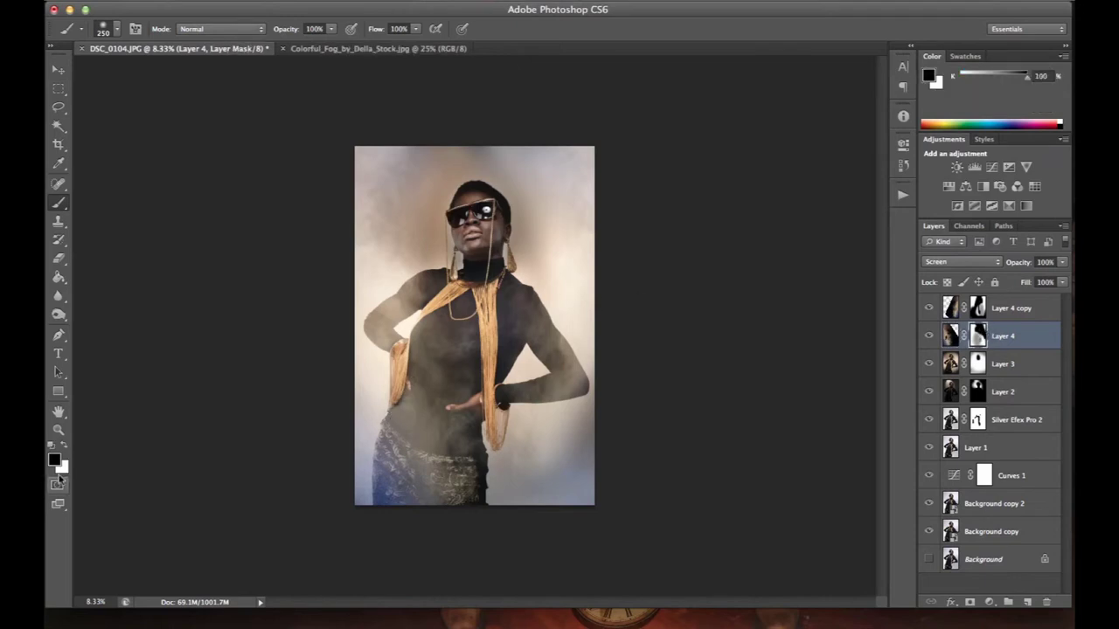
pyautogui.press('x')
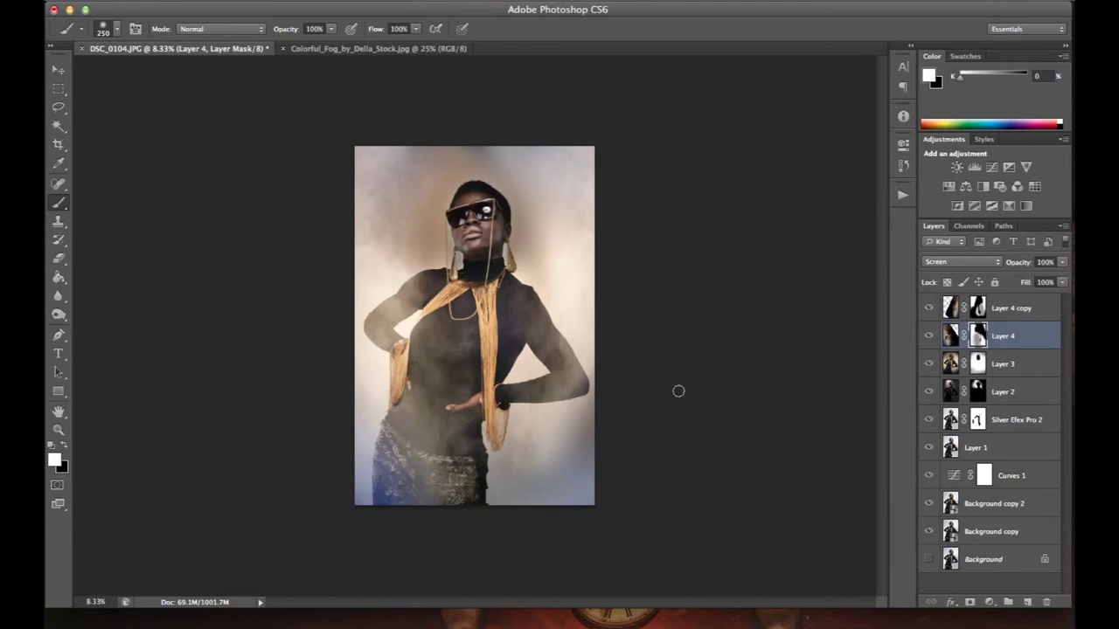
pyautogui.click(950, 308)
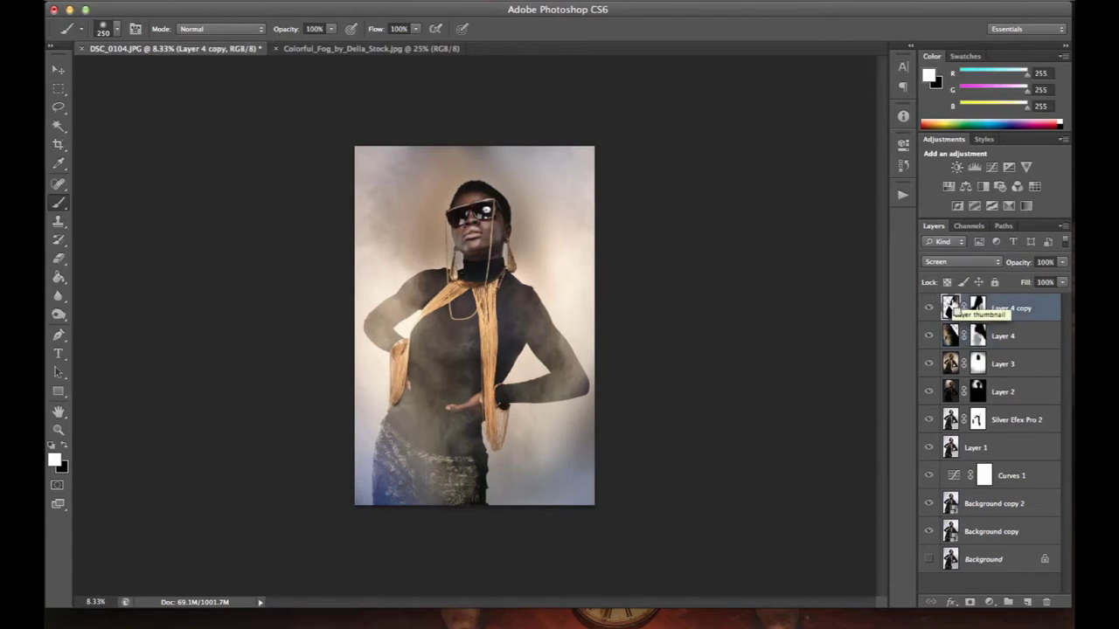
pyautogui.hotkey('ctrl', 'shift', 'alt', 'e')
# - Dodge the backdrop beside the right shoulder and right of the head on Layer 5
pyautogui.press('o')
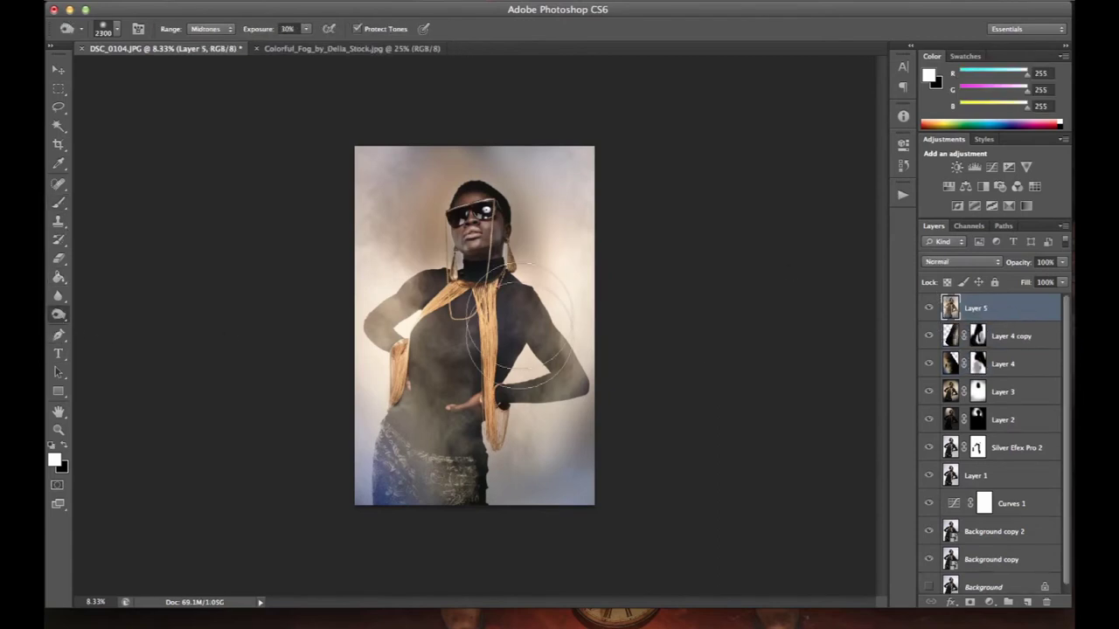
pyautogui.press('[')
pyautogui.press('[')
pyautogui.press('[')
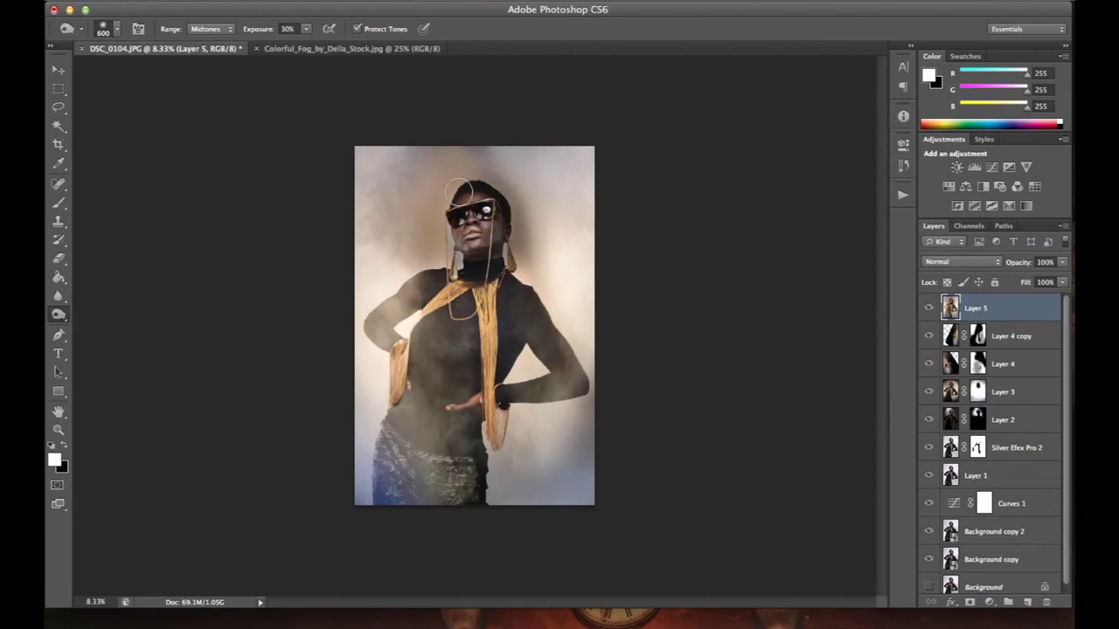
pyautogui.moveTo(565, 382); pyautogui.dragTo(524, 341)
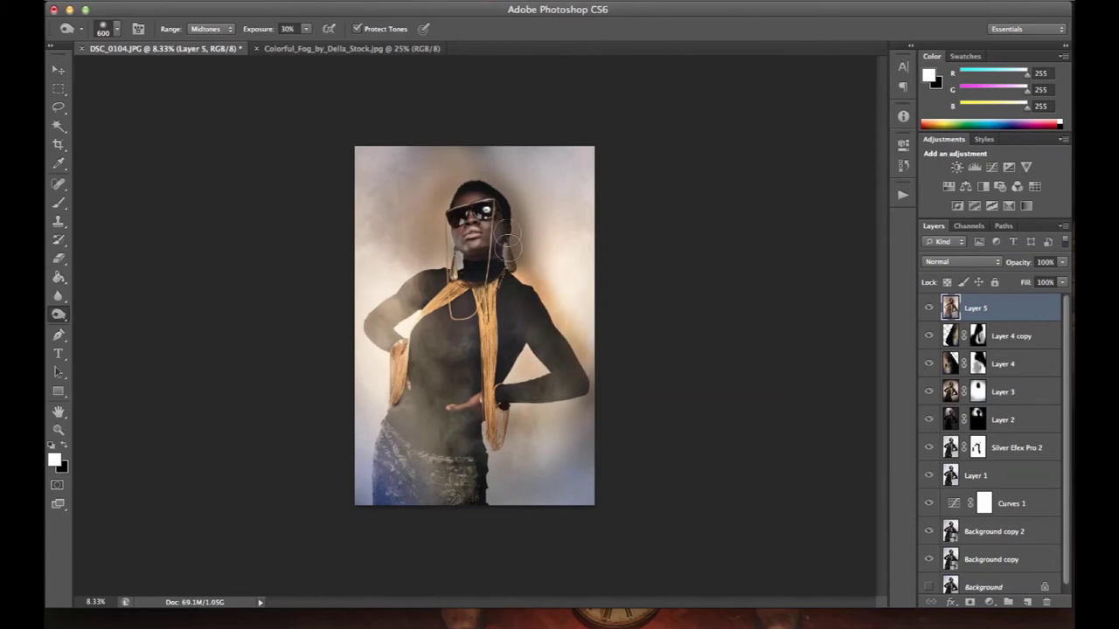
pyautogui.click(929, 308)
pyautogui.click(929, 308)
pyautogui.press(']')
pyautogui.press(']')
pyautogui.press(']')
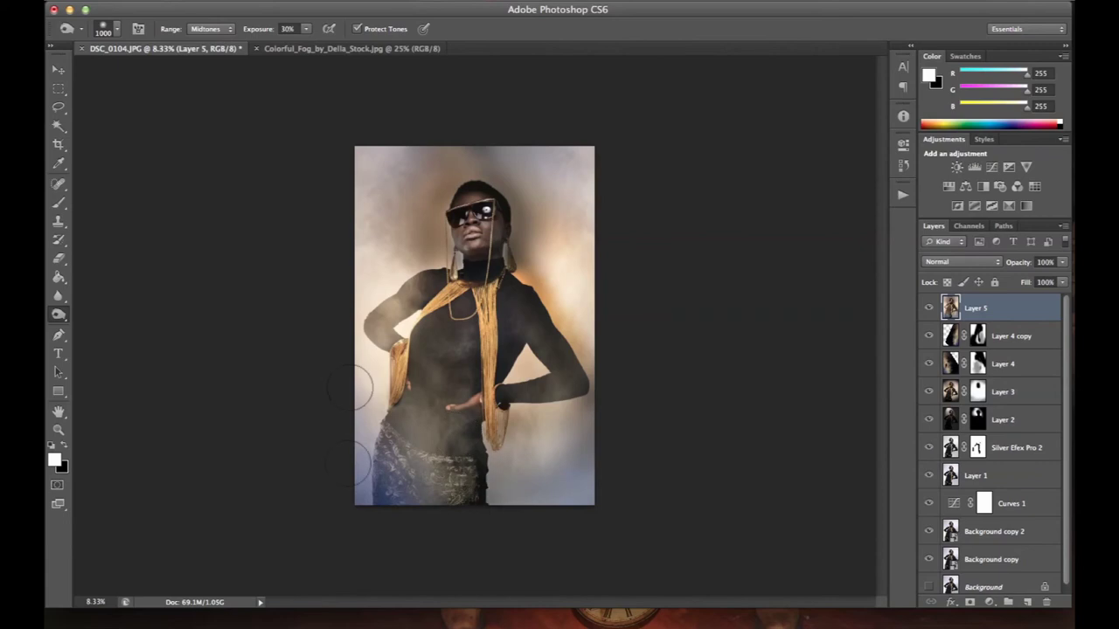
pyautogui.moveTo(531, 237); pyautogui.dragTo(650, 445)
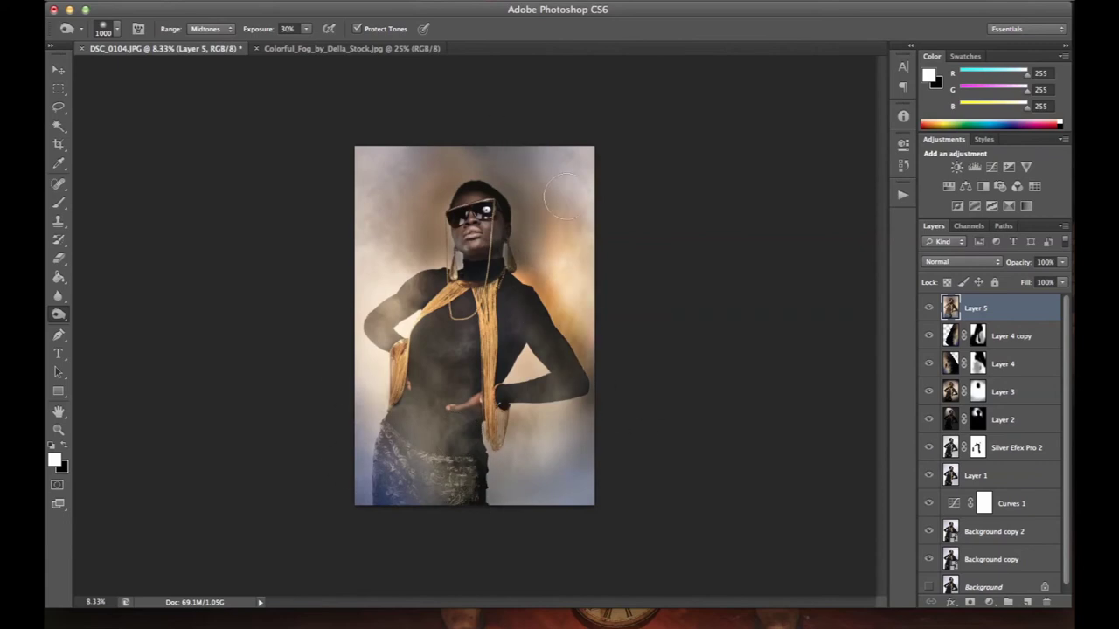
pyautogui.click(930, 308)
pyautogui.click(930, 309)
pyautogui.click(929, 310)
pyautogui.click(929, 311)
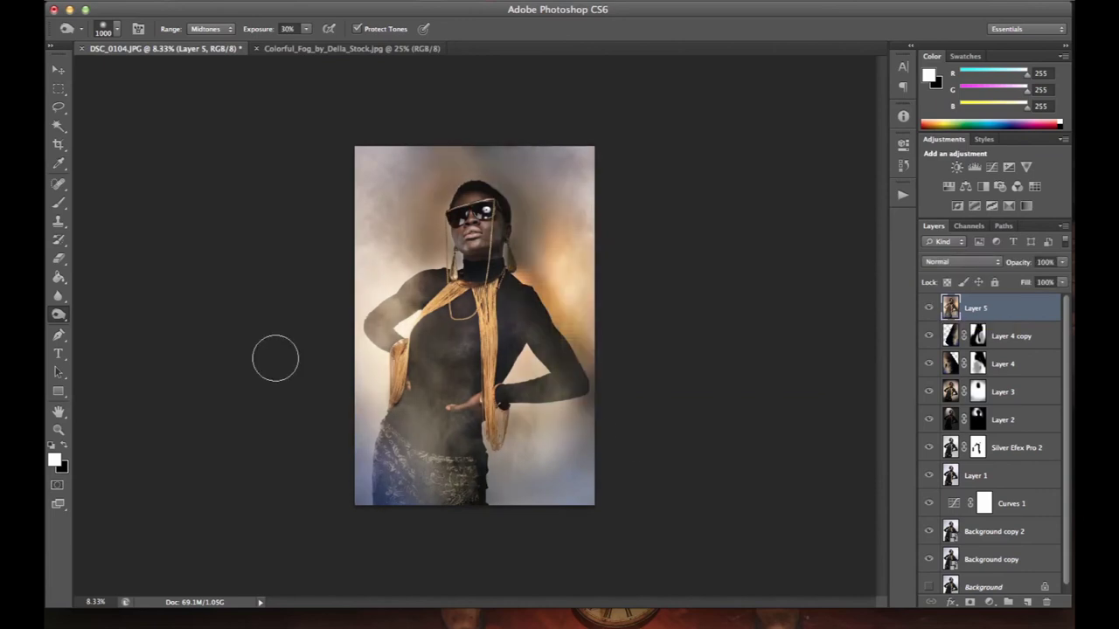
# - Tone down the right sunglass lens highlight with a Content-Aware patch
pyautogui.hotkey('ctrl', '+')
pyautogui.hotkey('ctrl', '+')
pyautogui.click(59, 183)
pyautogui.click(109, 210)
pyautogui.moveTo(532, 212)
pyautogui.mouseDown()
pyautogui.moveTo(528, 187)
pyautogui.moveTo(496, 194)
pyautogui.mouseUp()
pyautogui.hotkey('ctrl', '-')
pyautogui.hotkey('ctrl', '-')
pyautogui.hotkey('ctrl', '-')
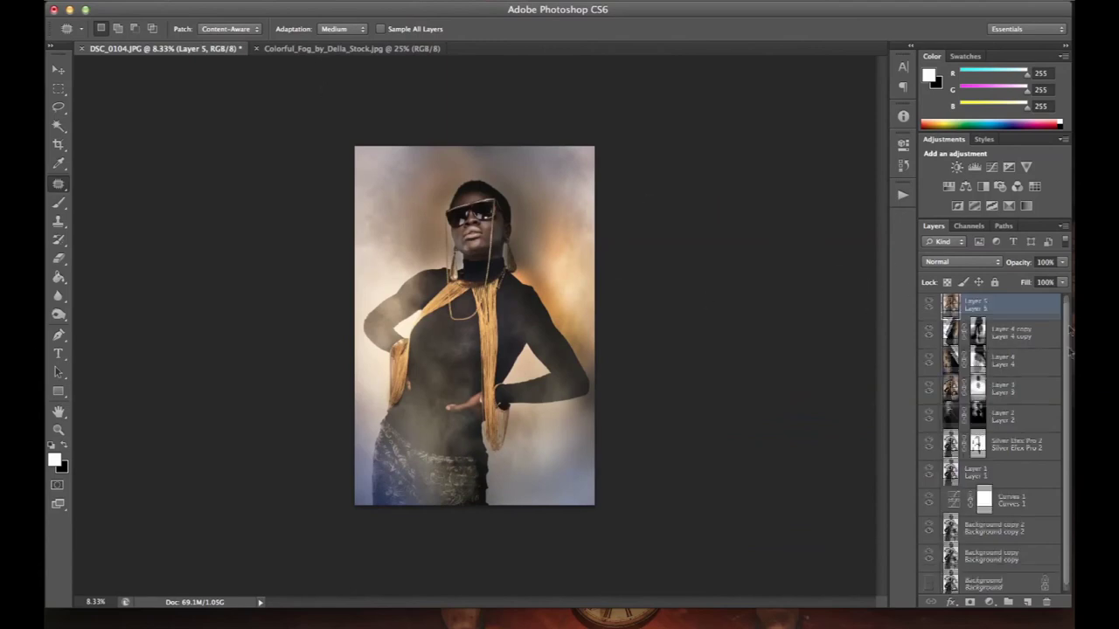
# - Select Background copy through Layer 5 in the Layers panel
pyautogui.click(950, 560)
pyautogui.keyDown('shift'); pyautogui.click(977, 306); pyautogui.keyUp('shift')
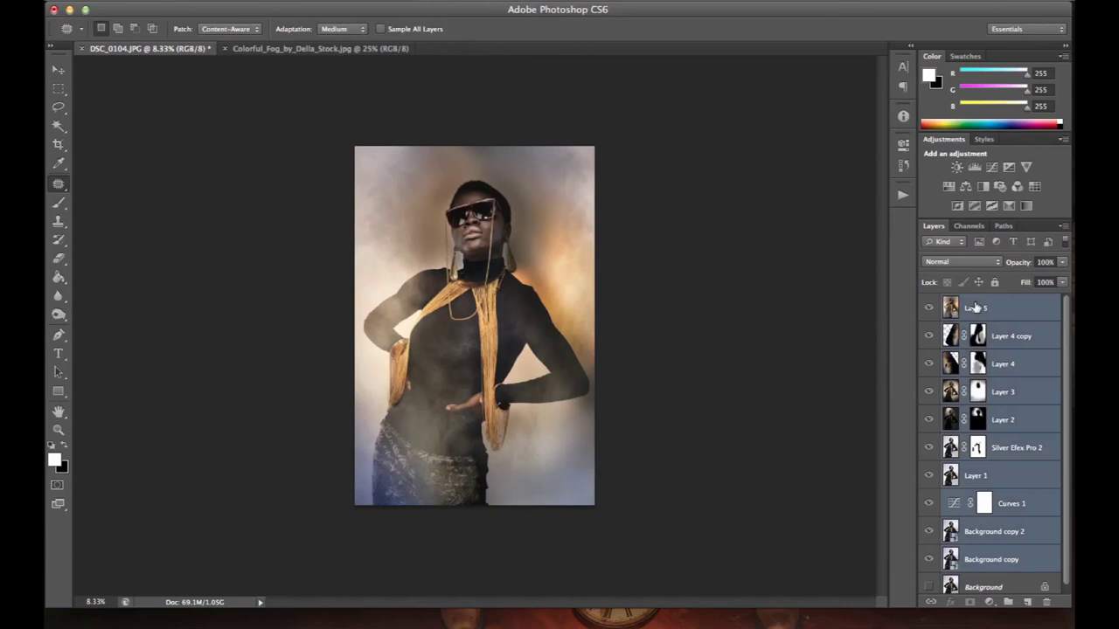
pyautogui.scroll(-1, 1066, 430)
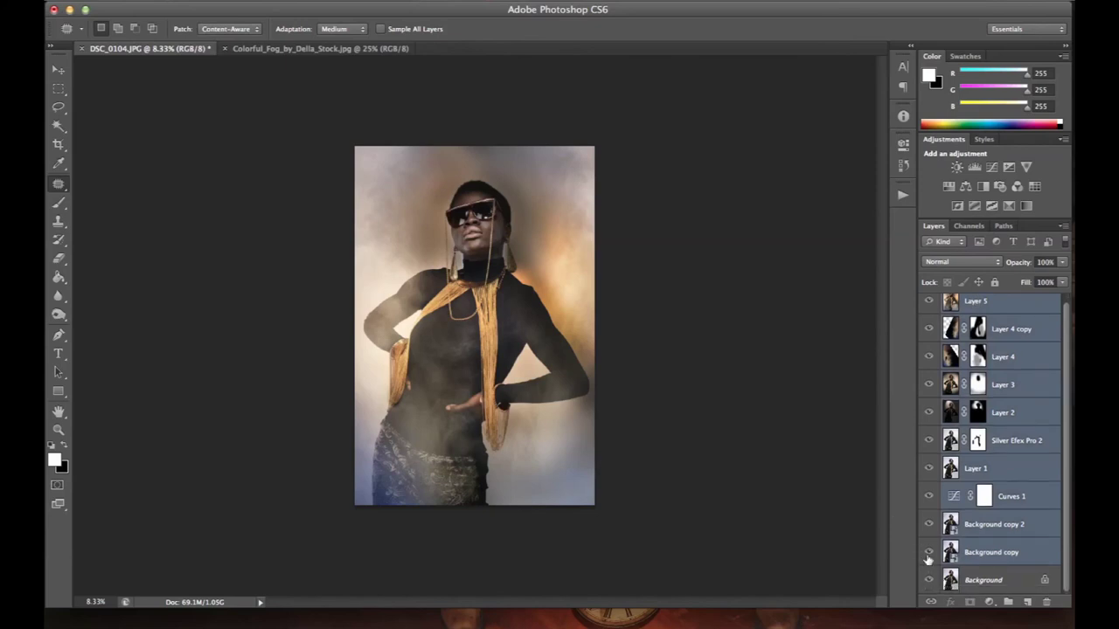